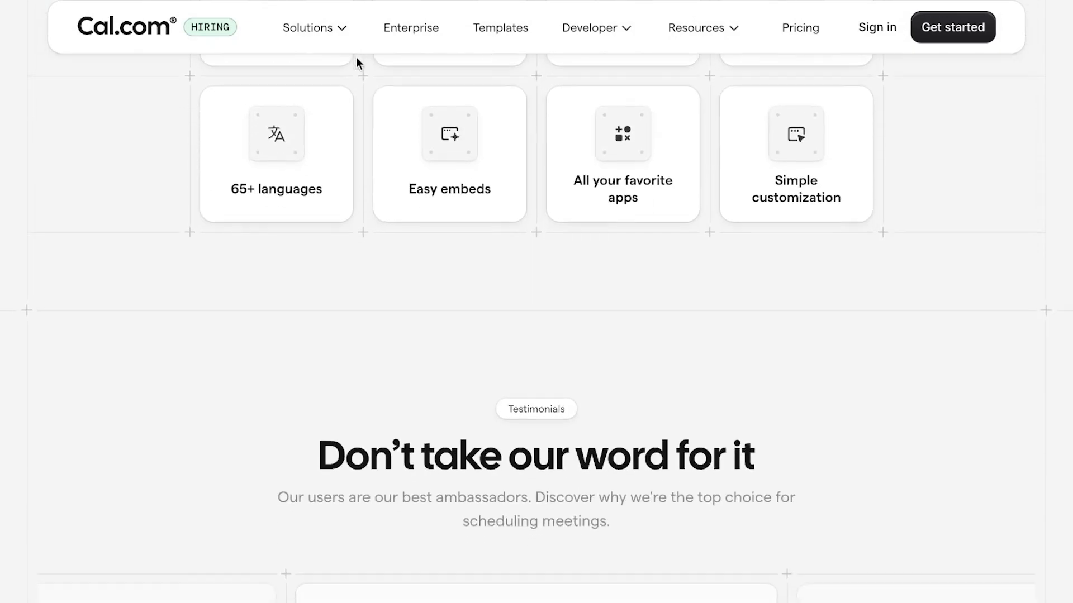
Step: Look through the Cal.com homepage, including its scheduling features, solutions by team size and use case, testimonials and app integrations
scroll(358, 61, up, 10)
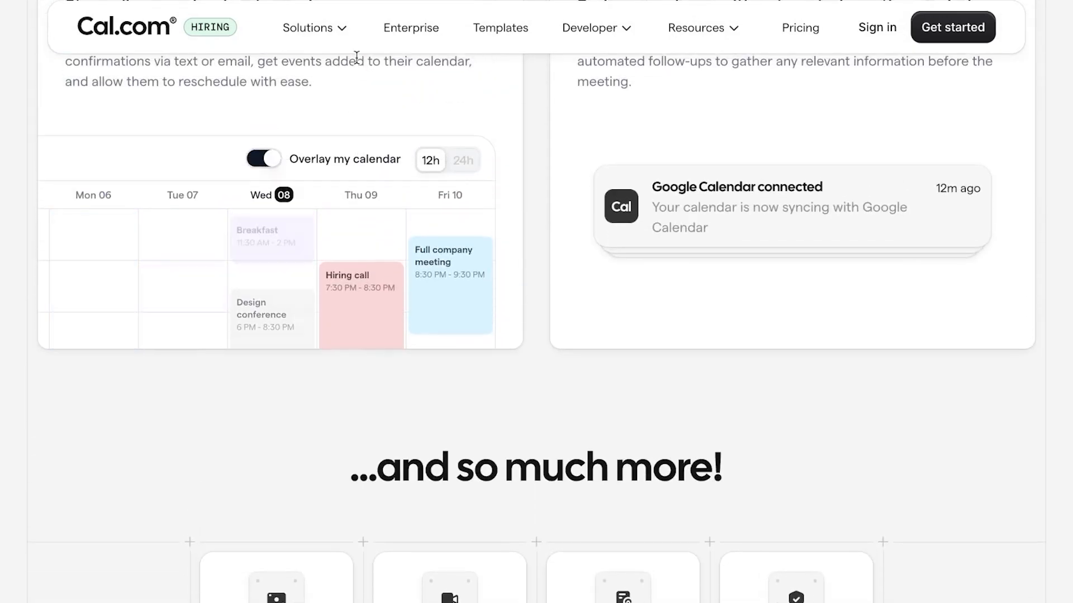
scroll(357, 62, up, 8)
scroll(356, 57, up, 15)
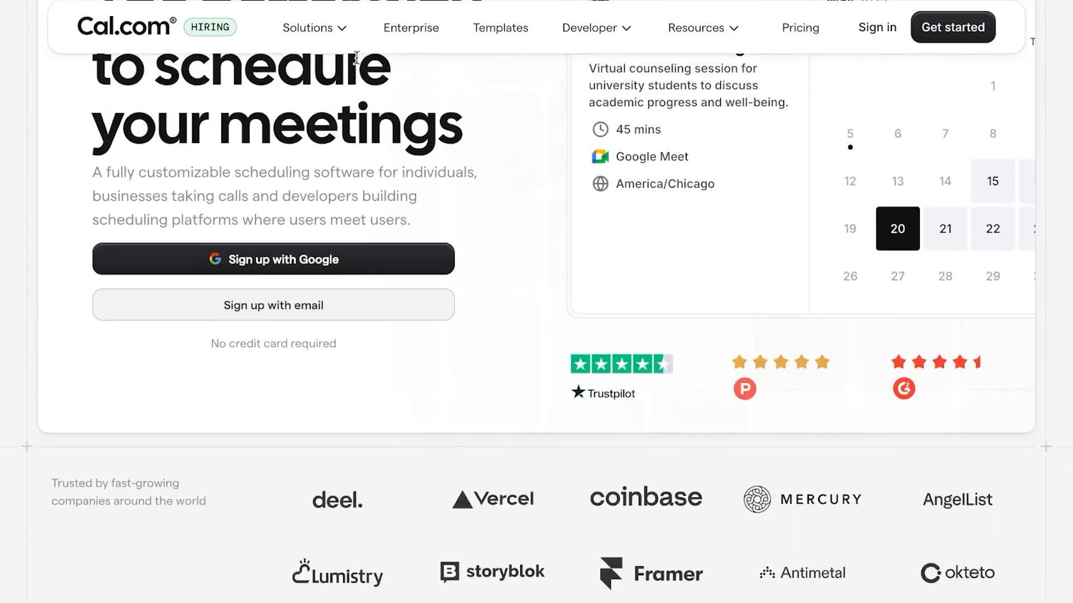
scroll(324, 190, up, 5)
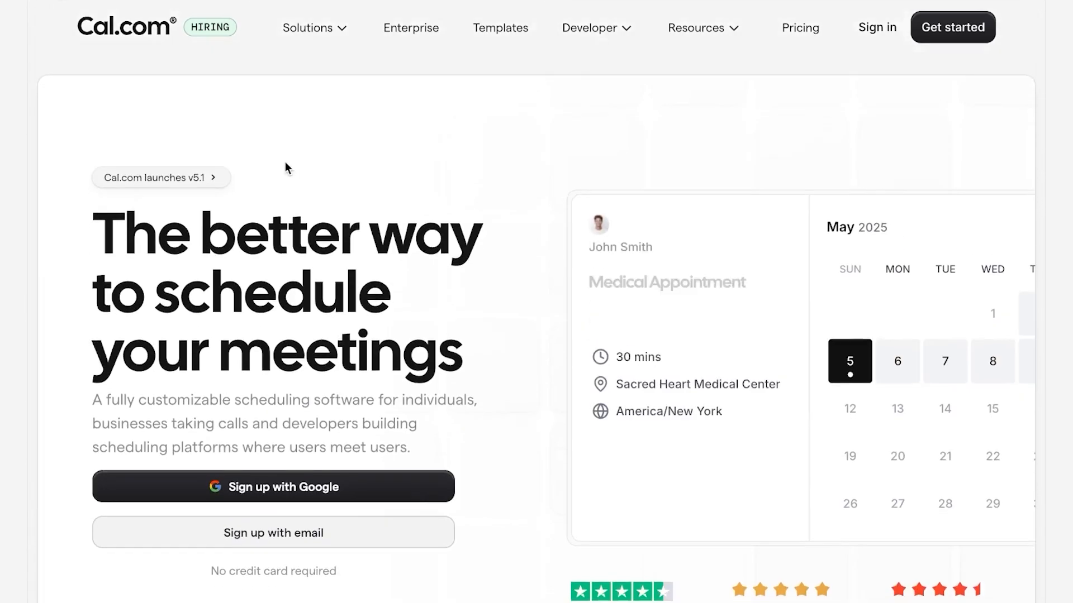
scroll(285, 168, down, 7)
scroll(285, 163, down, 14)
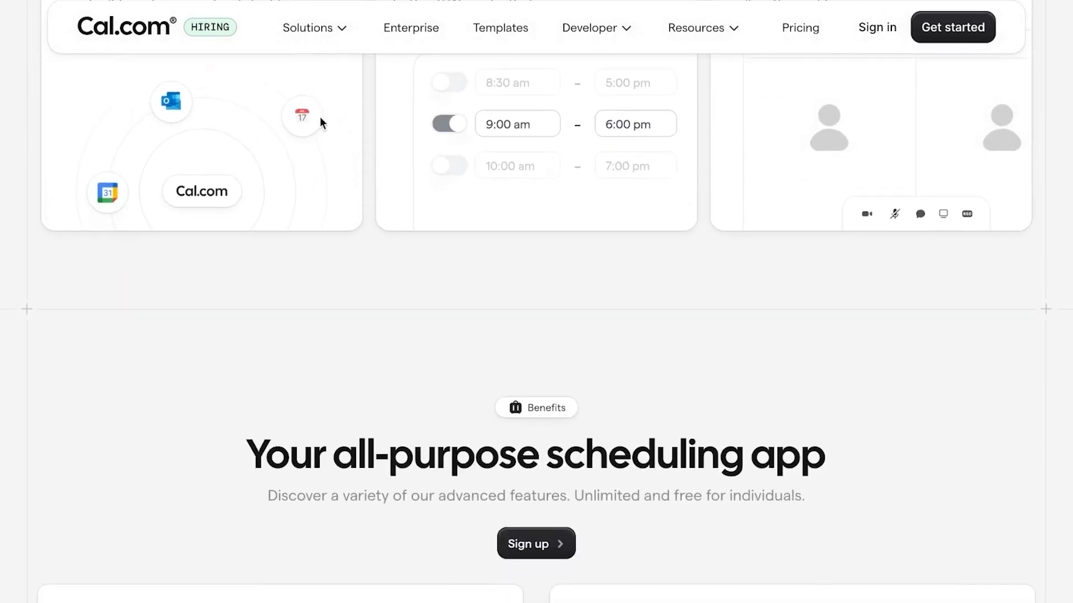
mouse_move(343, 38)
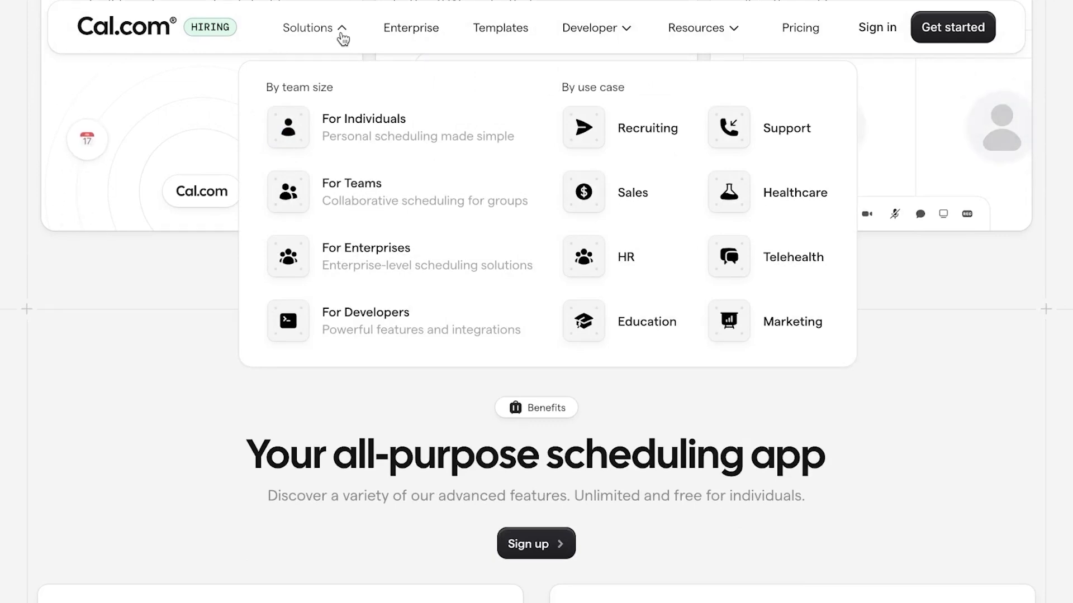
scroll(996, 319, down, 15)
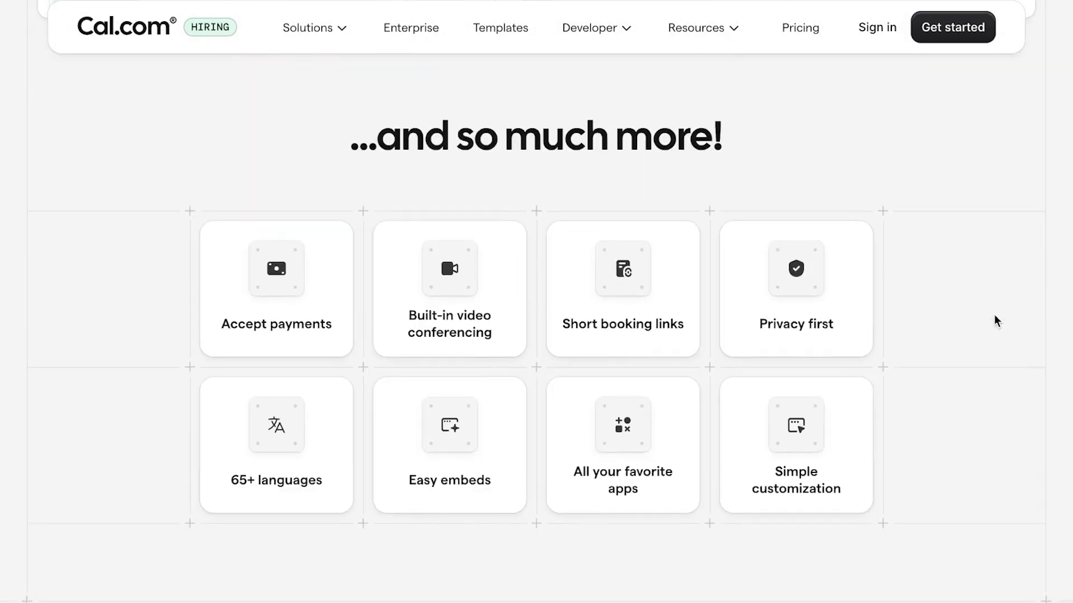
scroll(995, 320, up, 6)
scroll(994, 317, down, 10)
scroll(994, 317, up, 1)
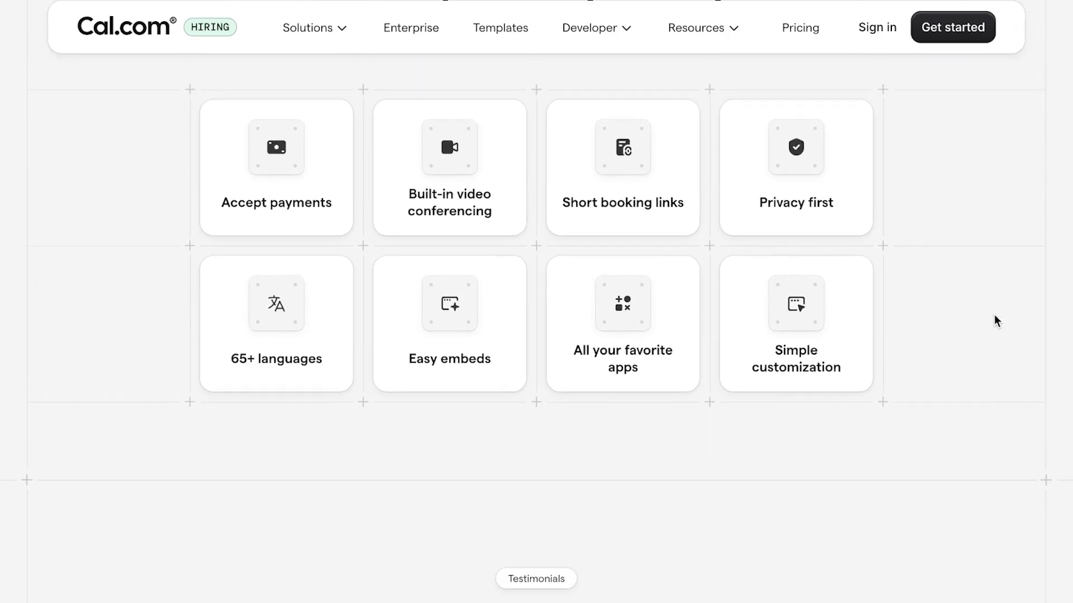
scroll(995, 320, down, 5)
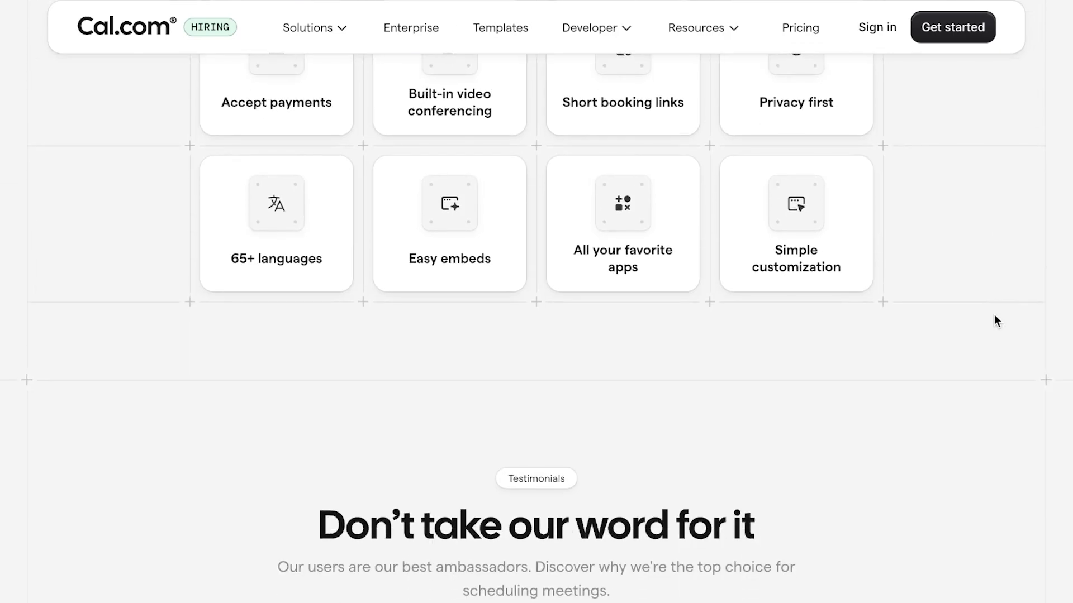
scroll(995, 320, down, 10)
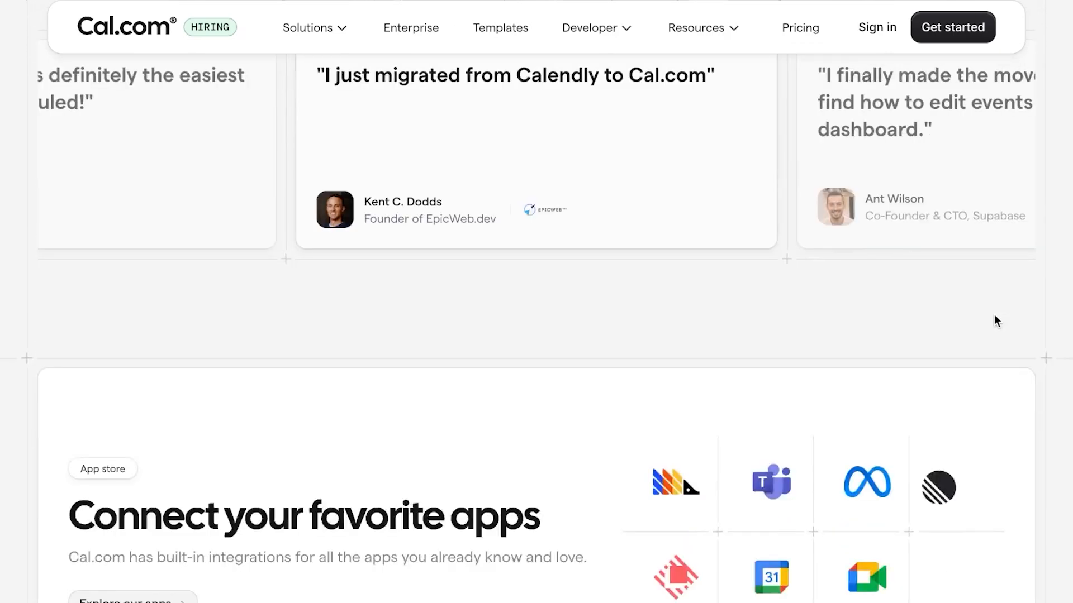
scroll(995, 320, up, 11)
scroll(995, 316, up, 10)
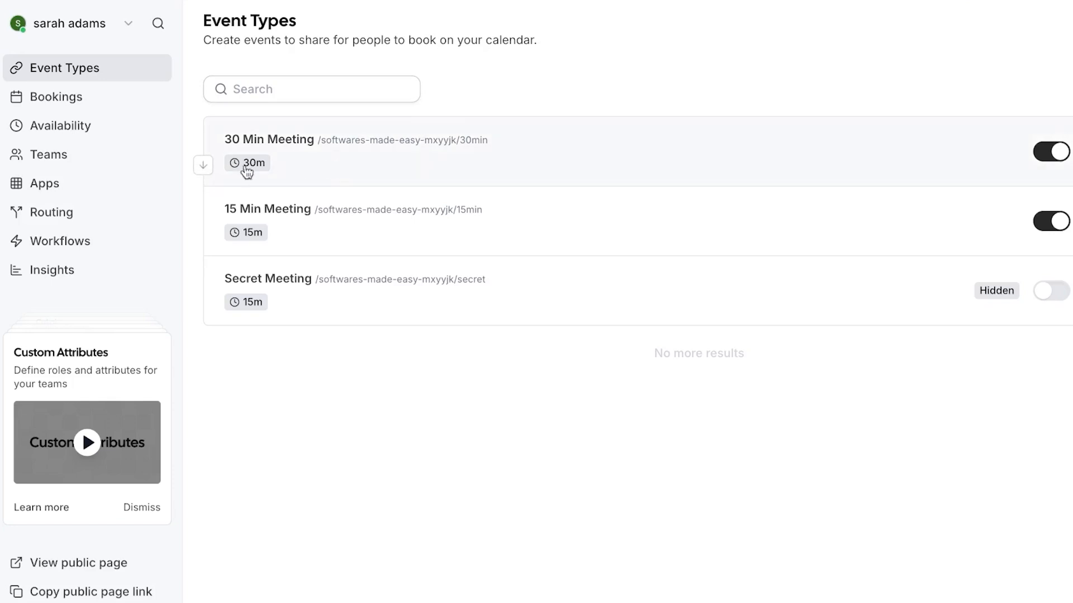
Step: Create a new availability schedule named "test working hours"
click(83, 137)
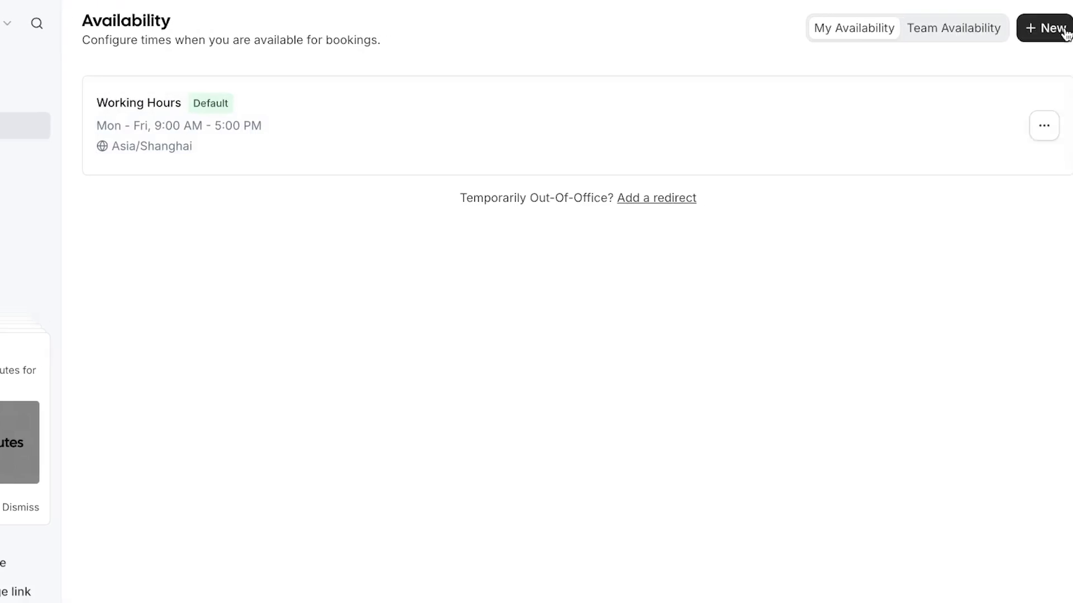
click(1056, 29)
click(461, 341)
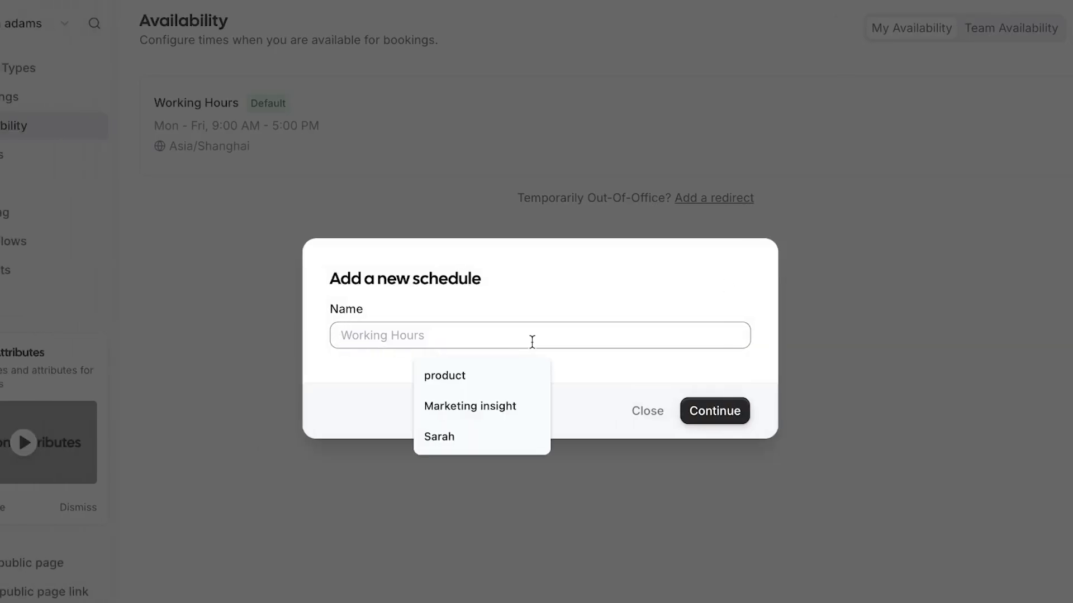
text(test w)
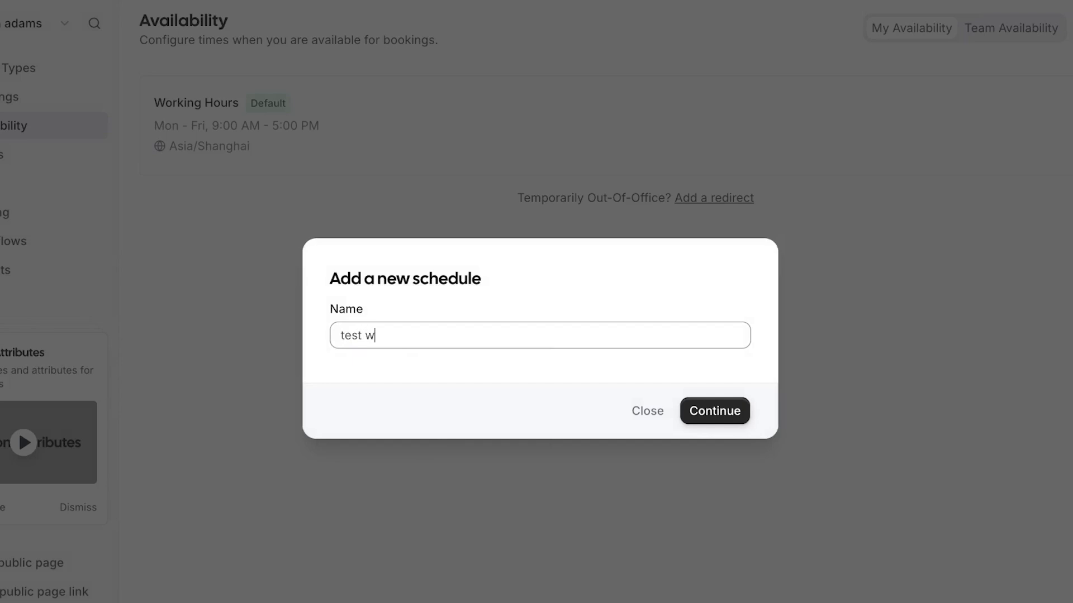
text(orking hours)
click(725, 417)
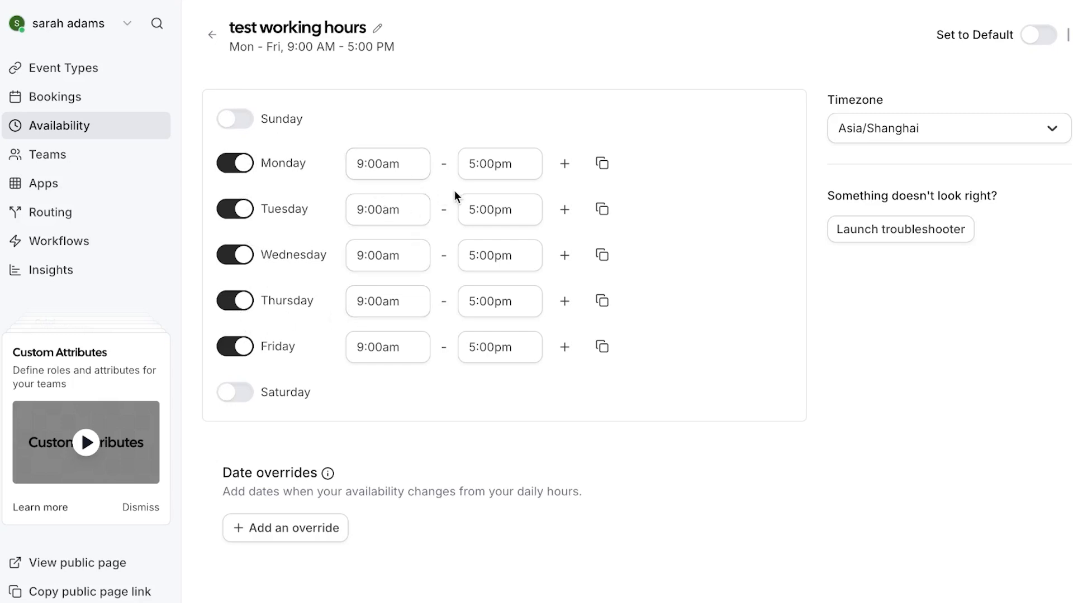
Step: Set Monday's availability to 10:00am through 10:00pm in the test working hours schedule
click(396, 174)
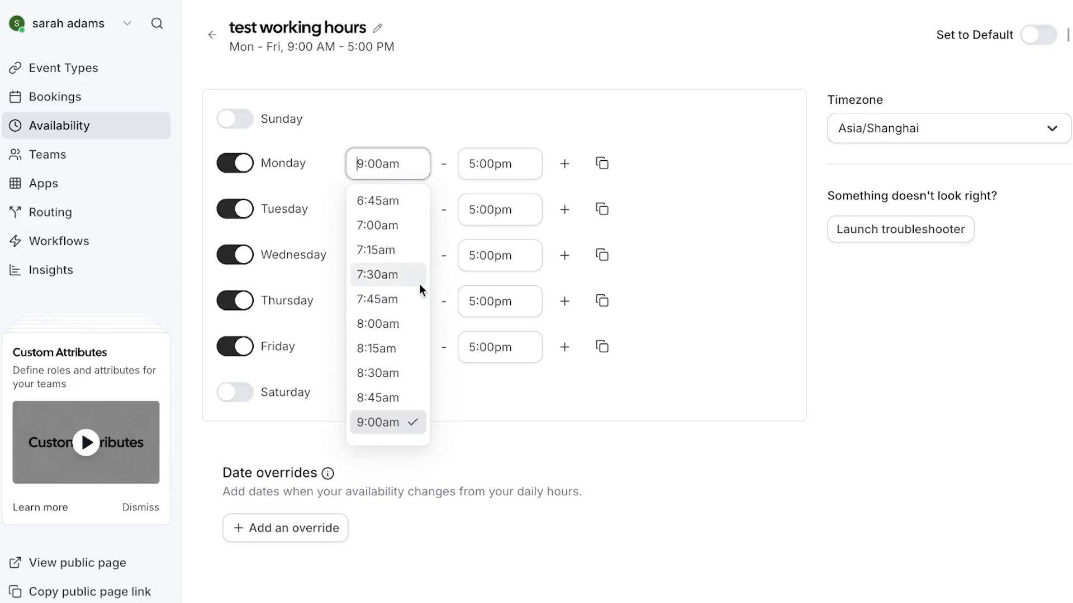
scroll(380, 344, down, 3)
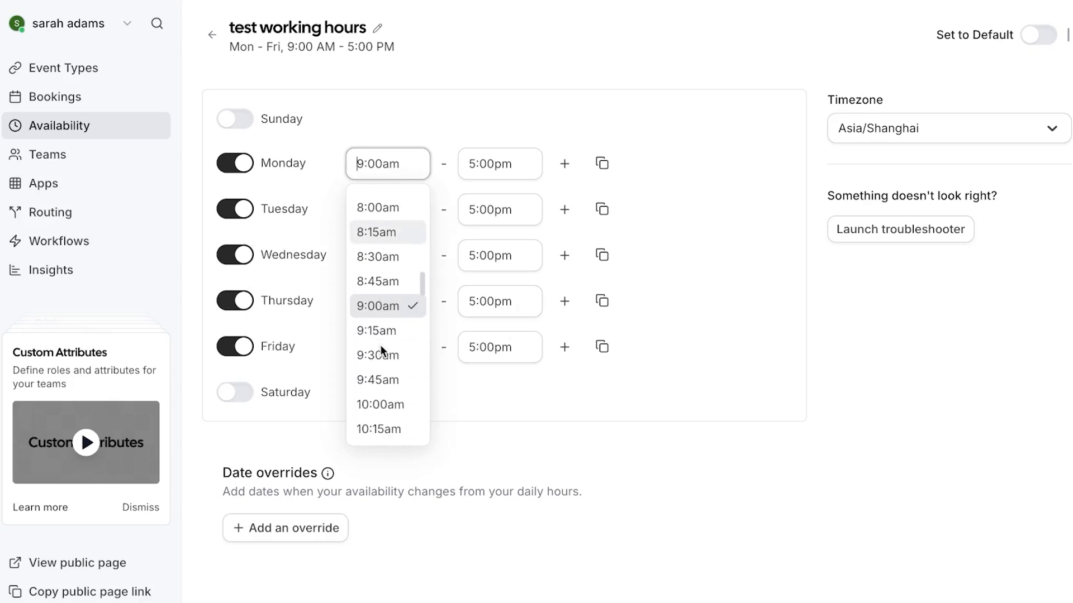
click(381, 394)
click(512, 156)
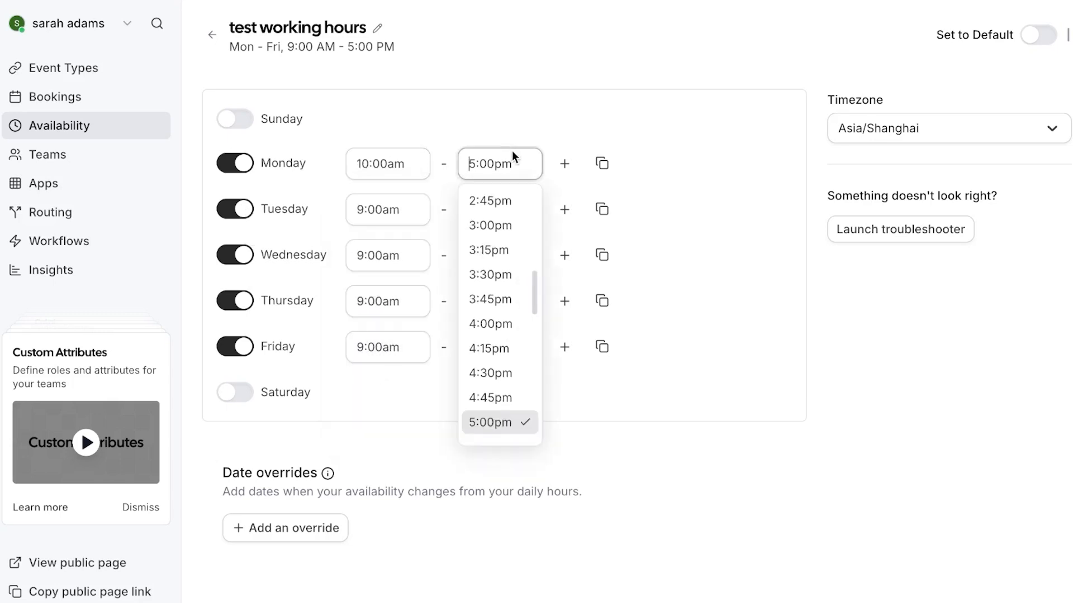
scroll(505, 359, down, 9)
scroll(507, 361, up, 2)
scroll(505, 356, up, 1)
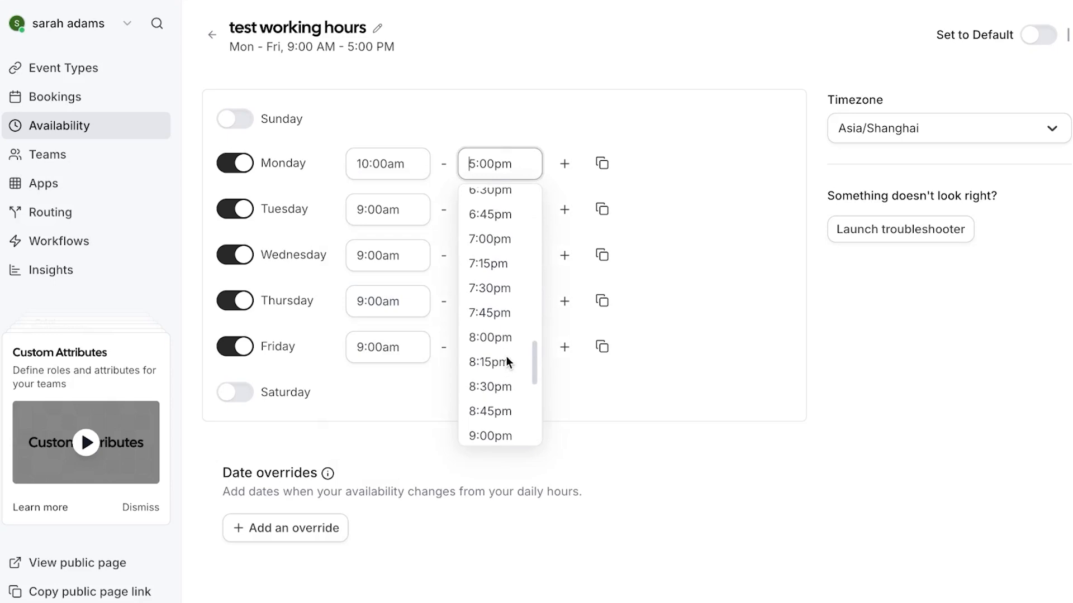
scroll(505, 357, down, 5)
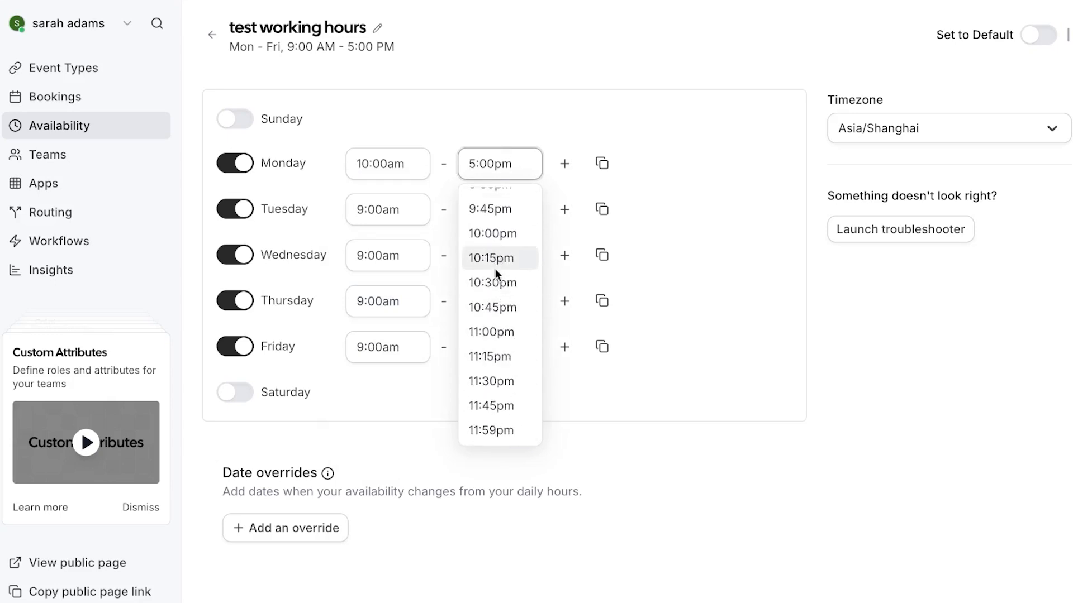
click(497, 242)
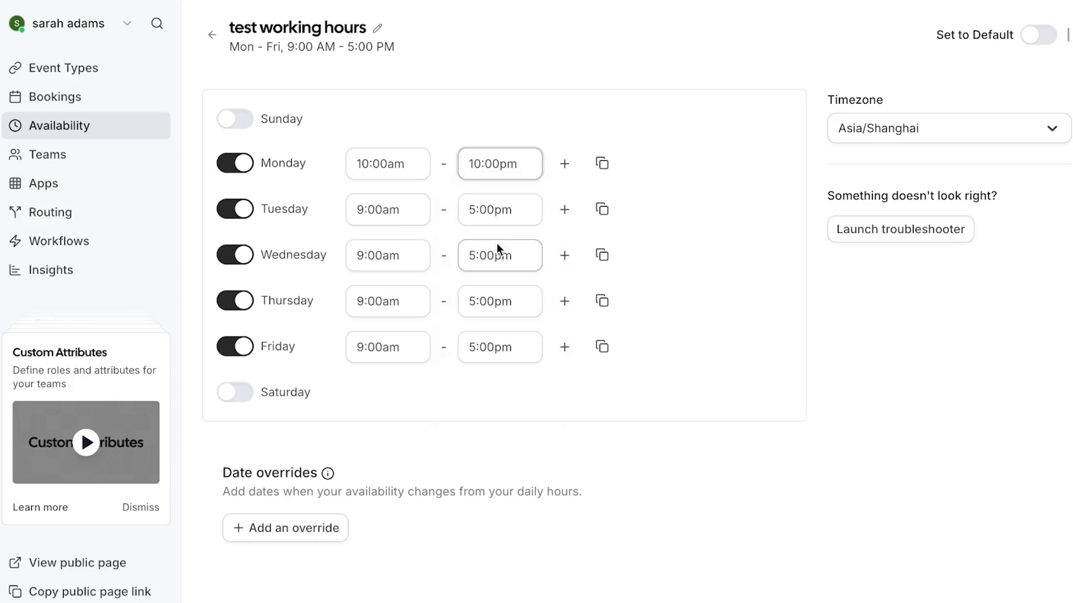
Step: Copy Monday's hours to Tuesday, Wednesday and Thursday
click(600, 174)
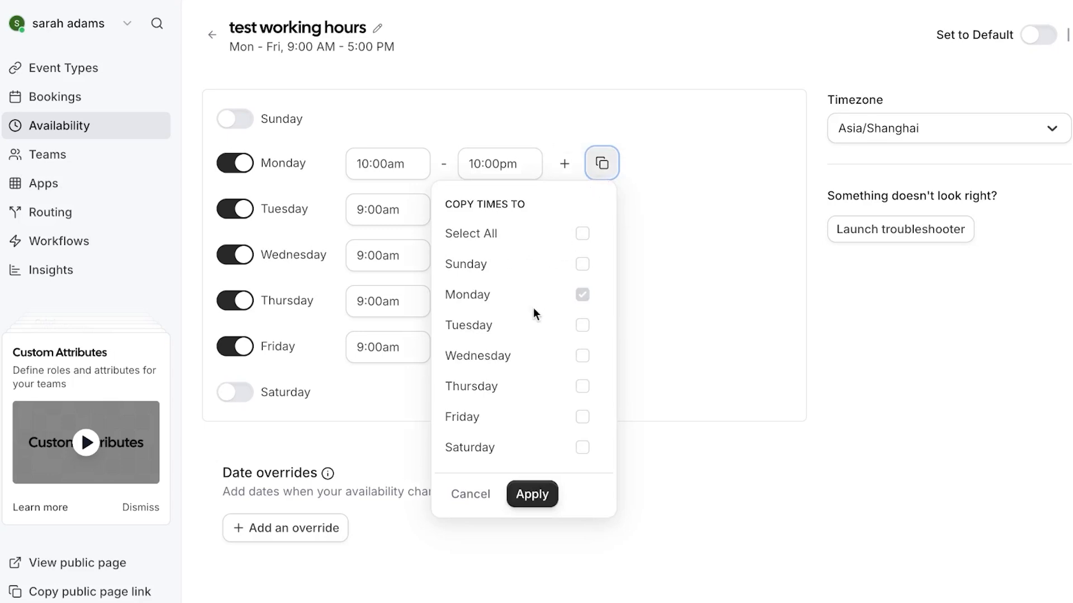
click(581, 324)
click(582, 356)
click(532, 494)
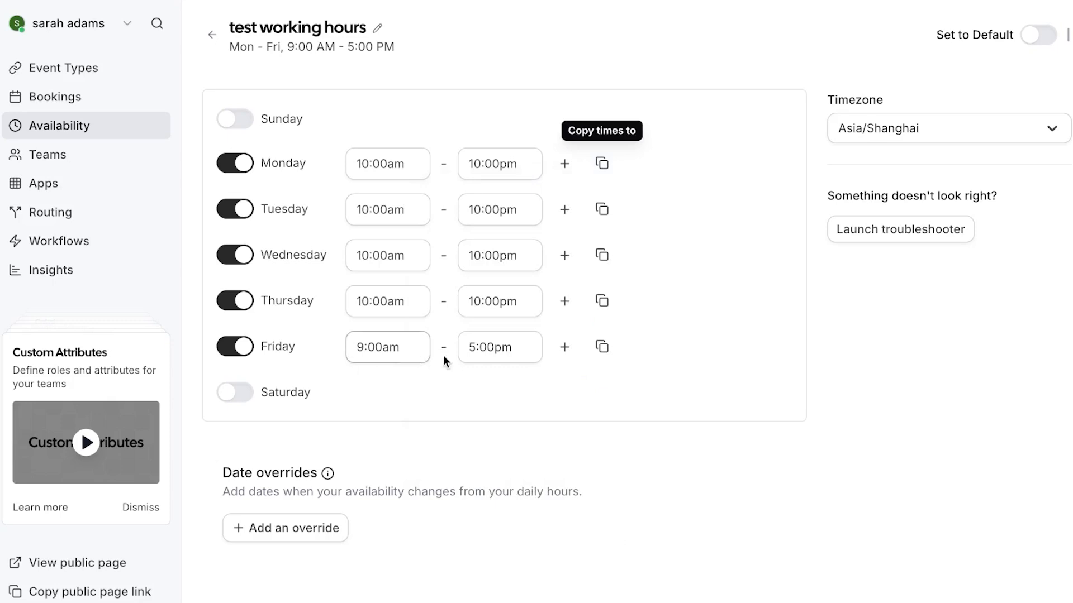
Step: Set Friday's availability to 10:00am through 4:00pm
click(403, 347)
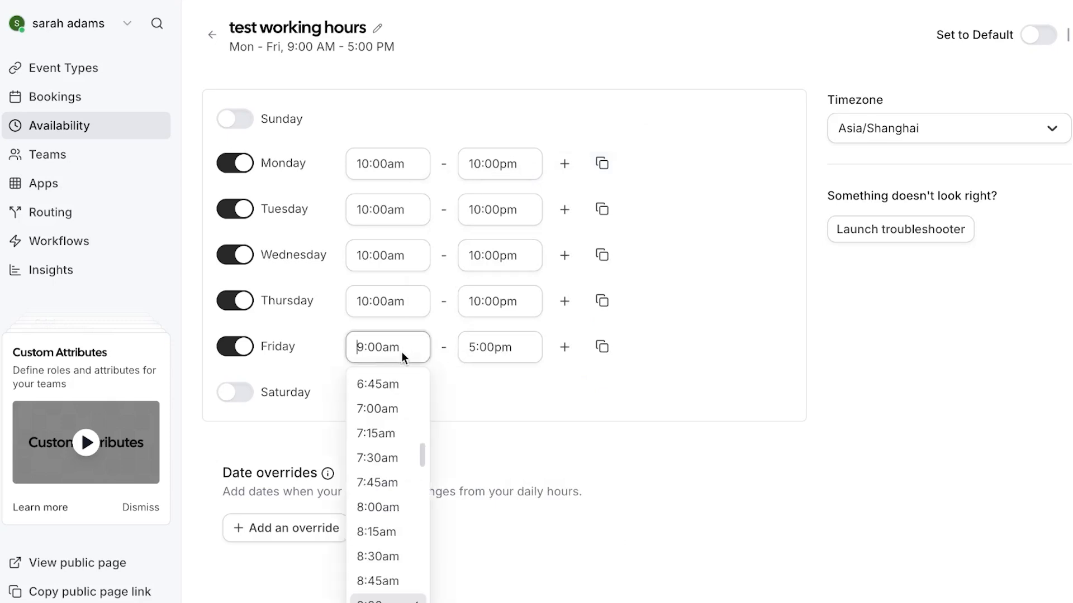
scroll(379, 544, down, 2)
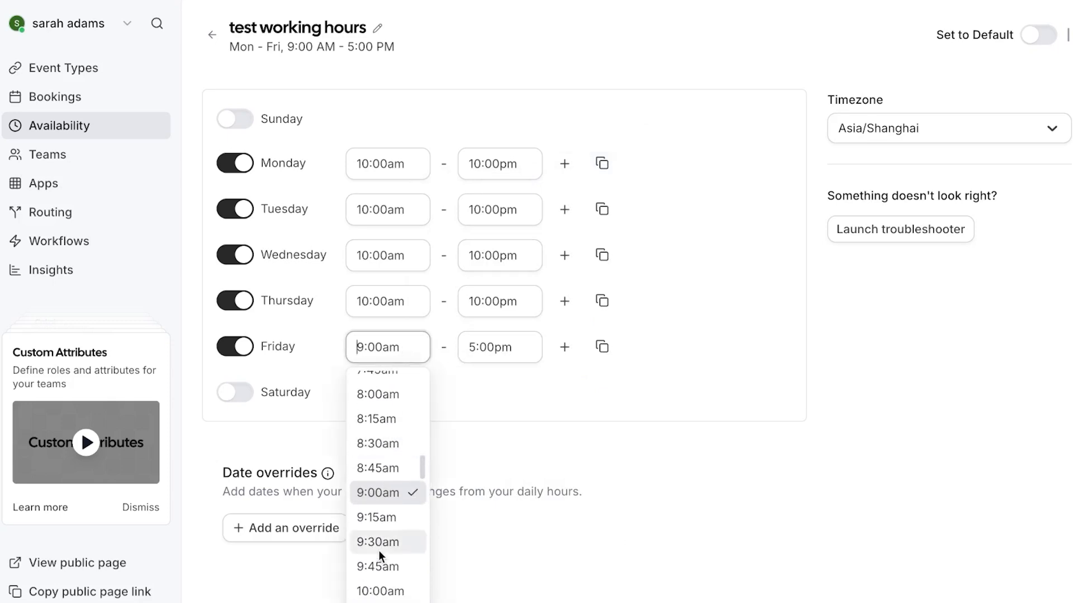
scroll(379, 551, down, 1)
click(390, 508)
click(515, 349)
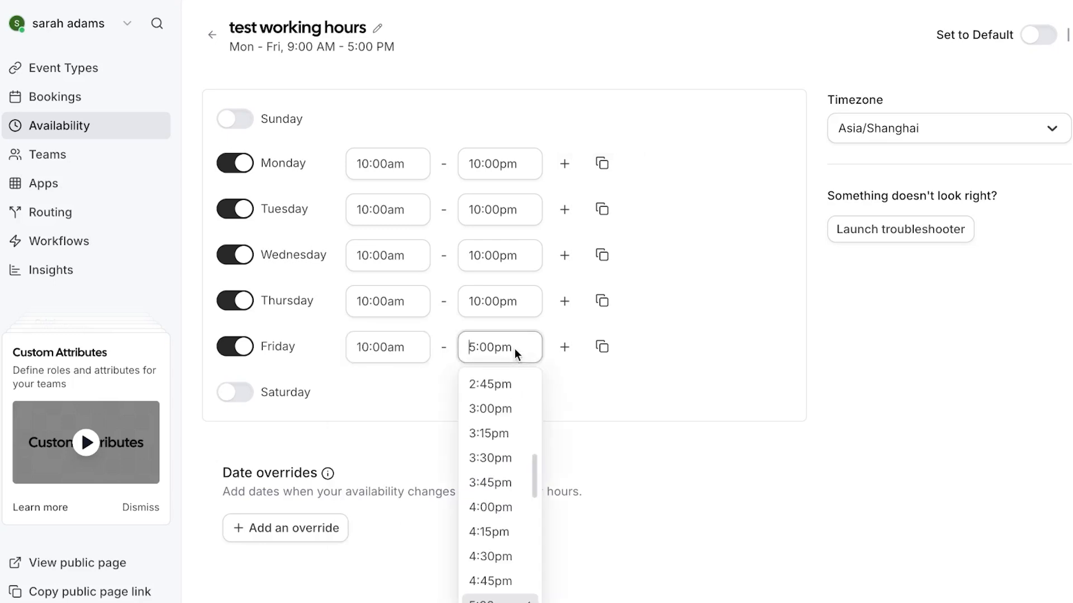
click(519, 507)
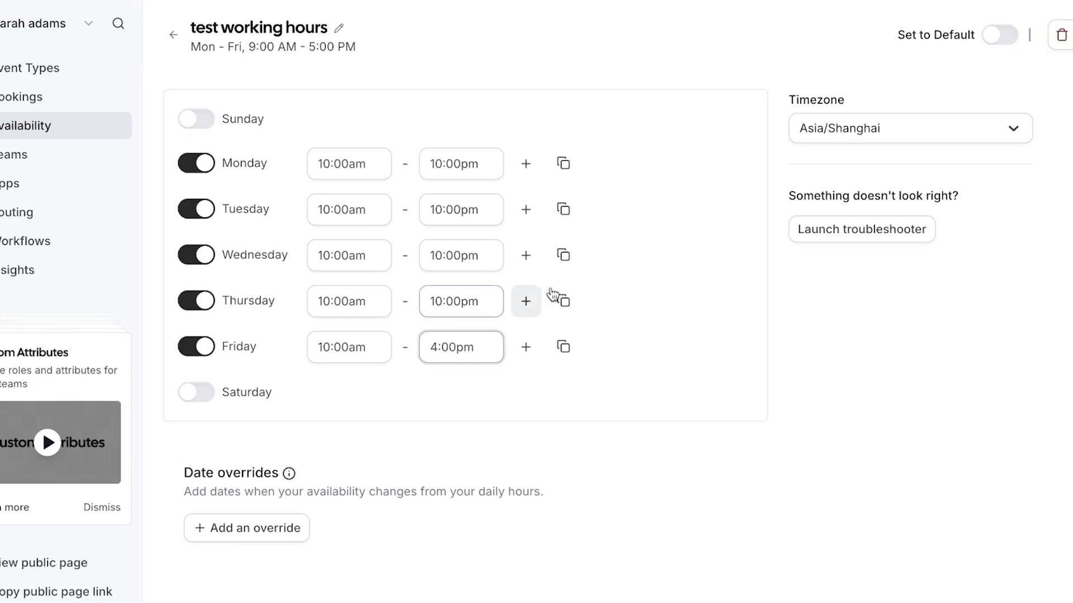
Step: Review the timezone options, keep Asia/Shanghai, and save the schedule before returning to the availability list
click(910, 133)
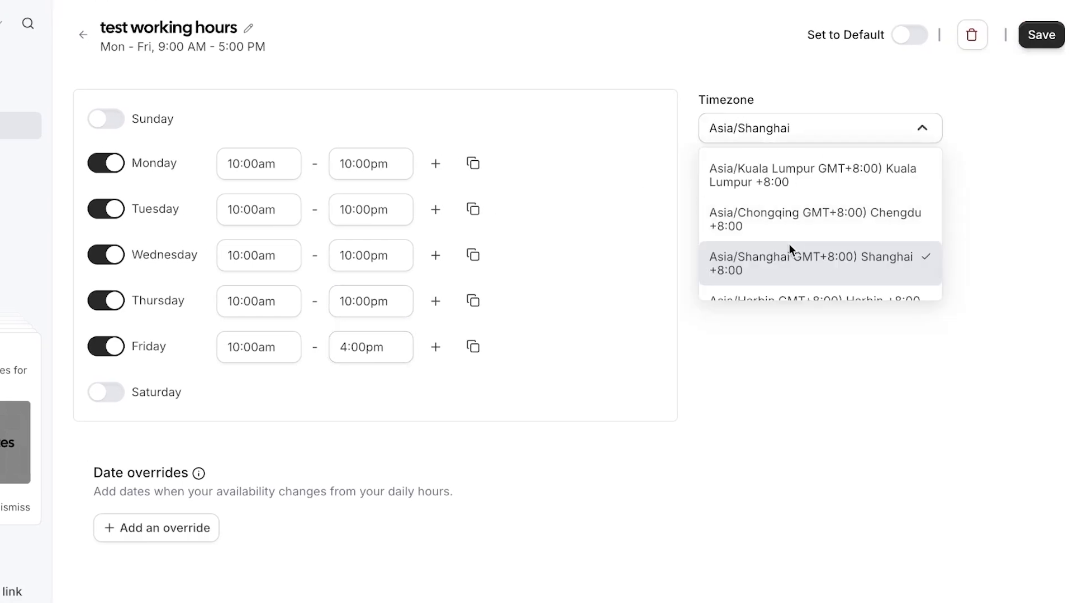
click(794, 113)
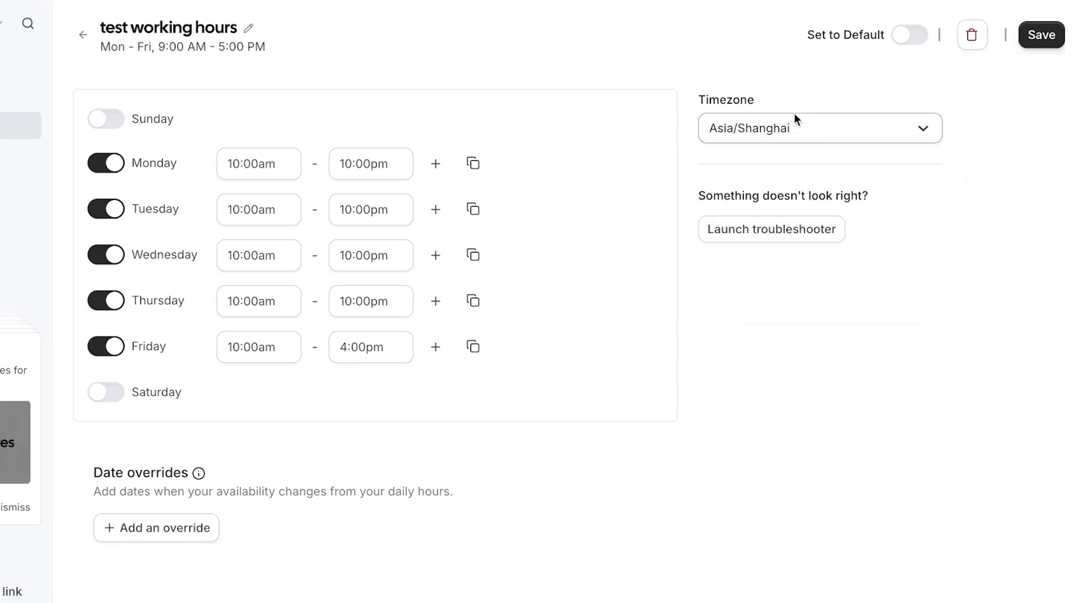
click(800, 127)
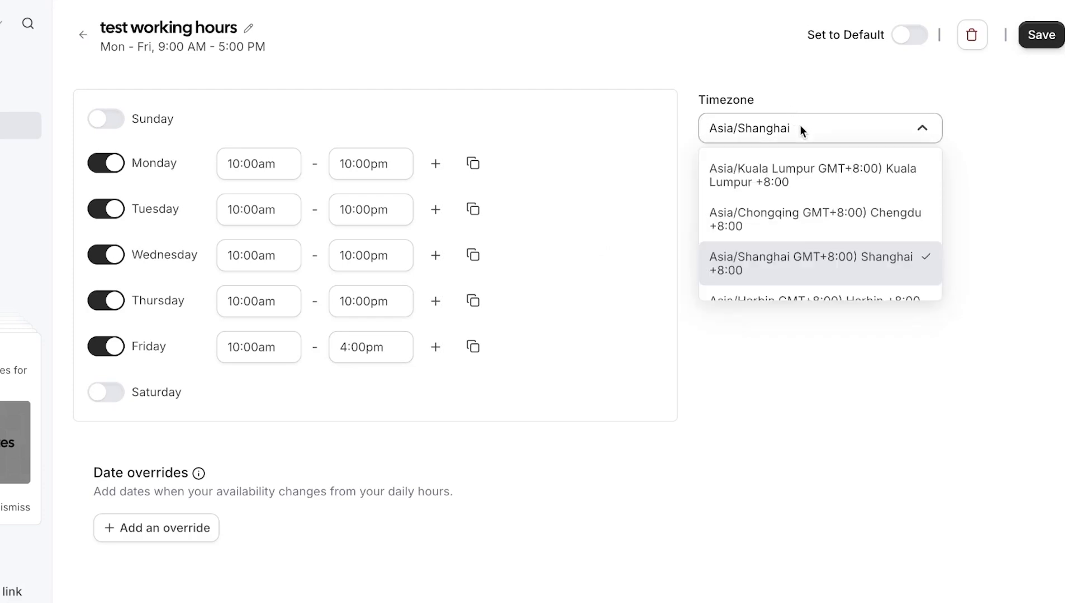
click(797, 408)
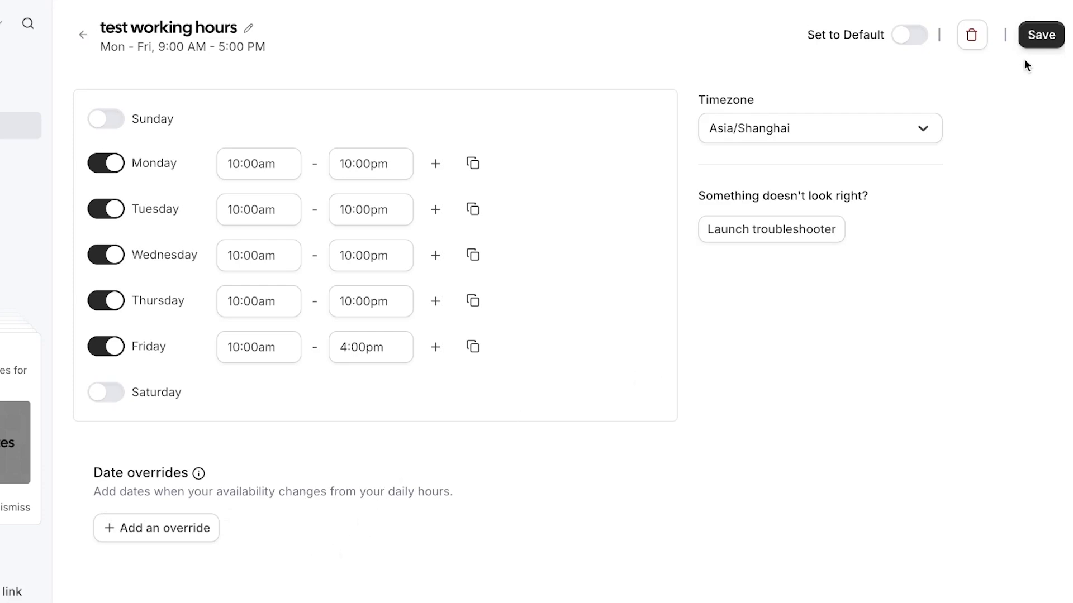
click(1035, 45)
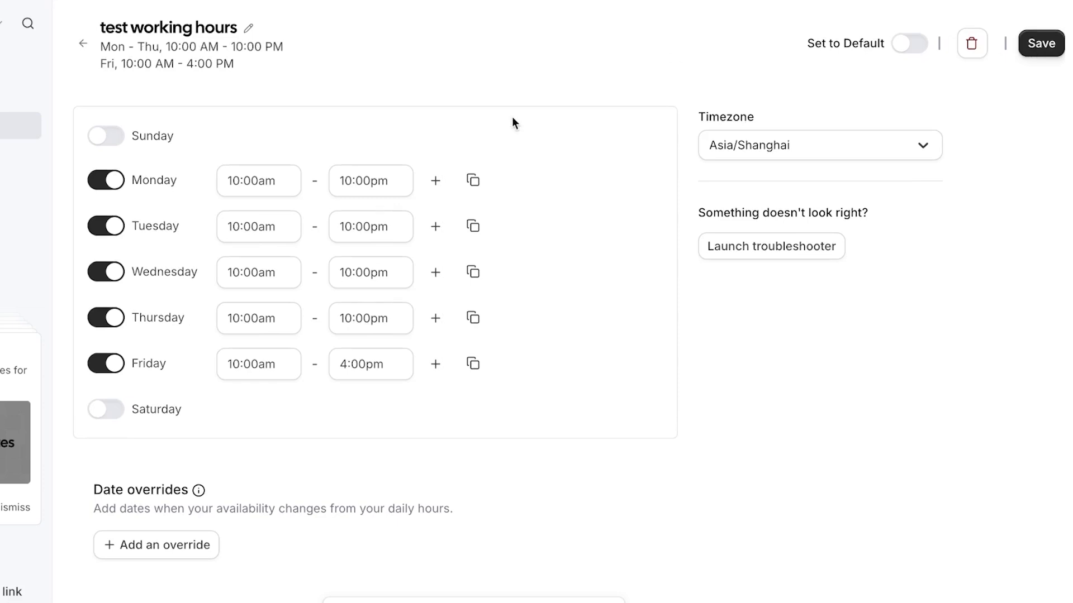
click(84, 44)
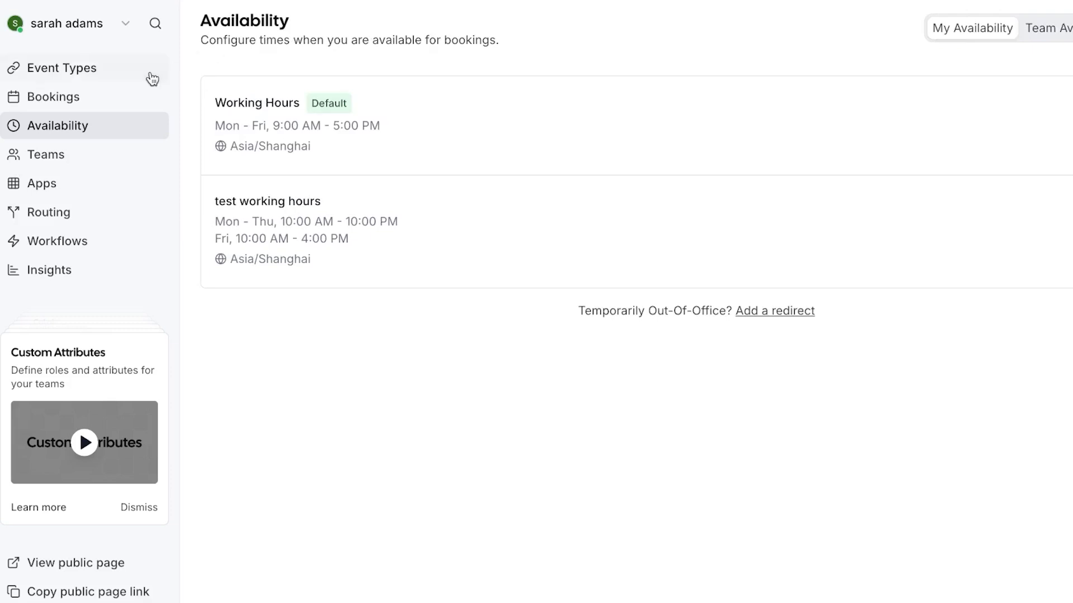
Step: Start a new event type and title it "MEETING TEST"
click(109, 78)
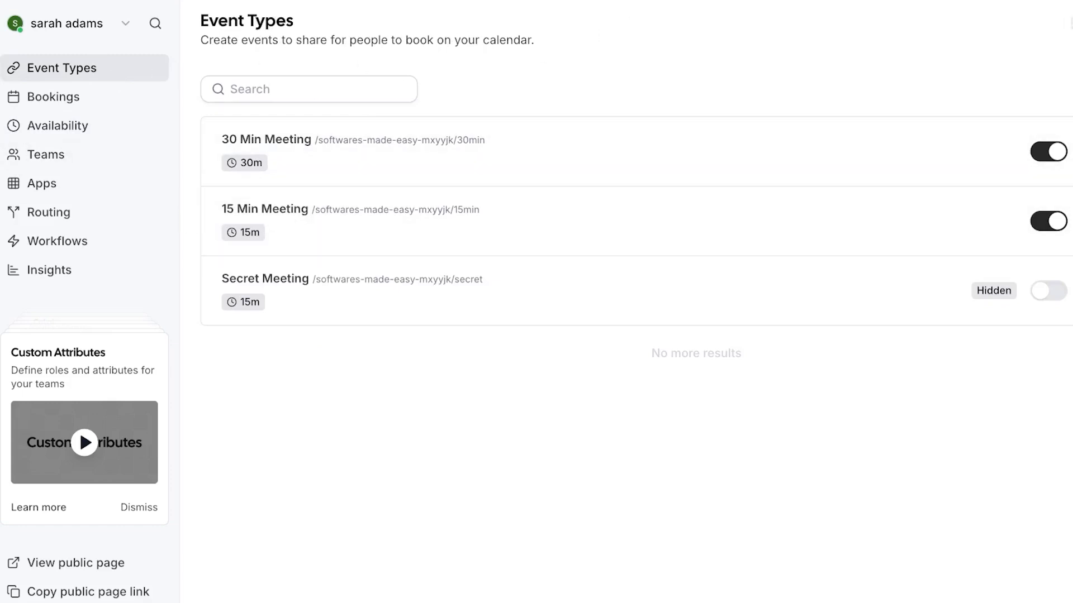
click(1043, 28)
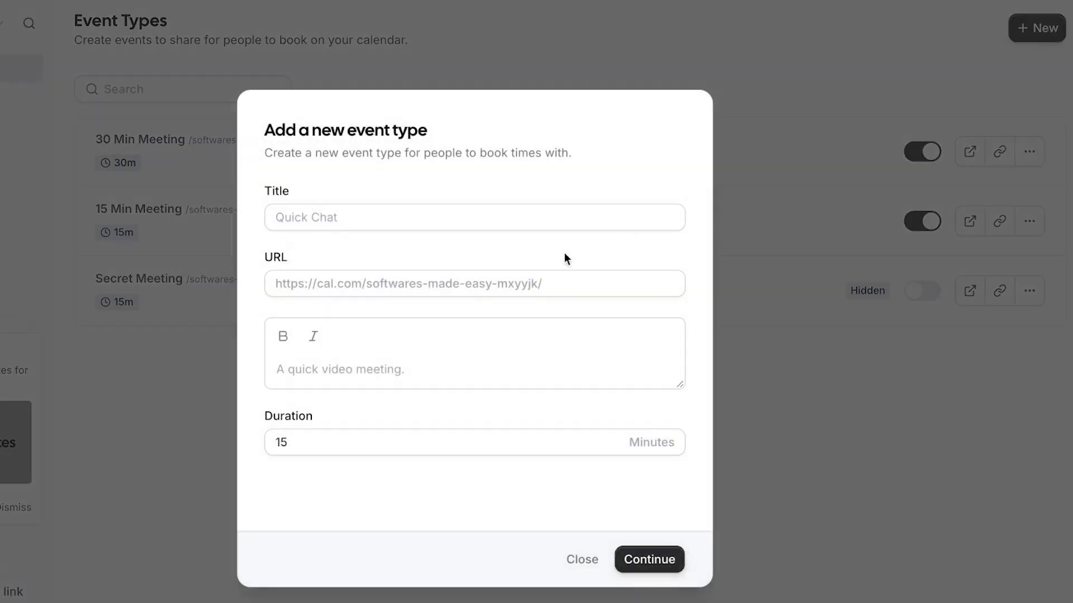
click(332, 216)
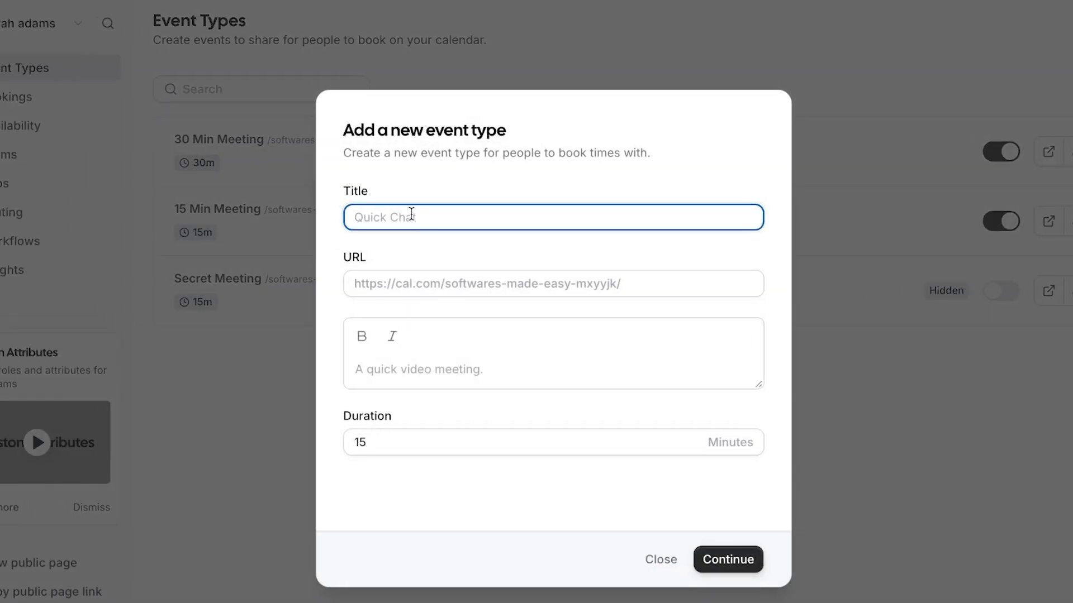
text(MEETOING)
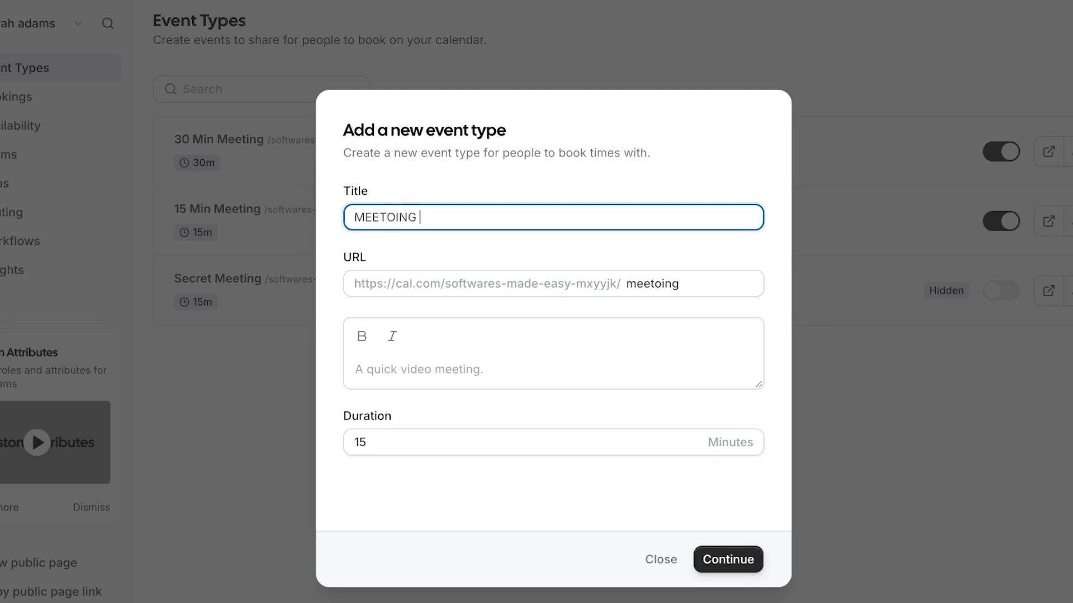
key(BackSpace)
key(BackSpace)
key(BackSpace)
key(BackSpace)
text(ING)
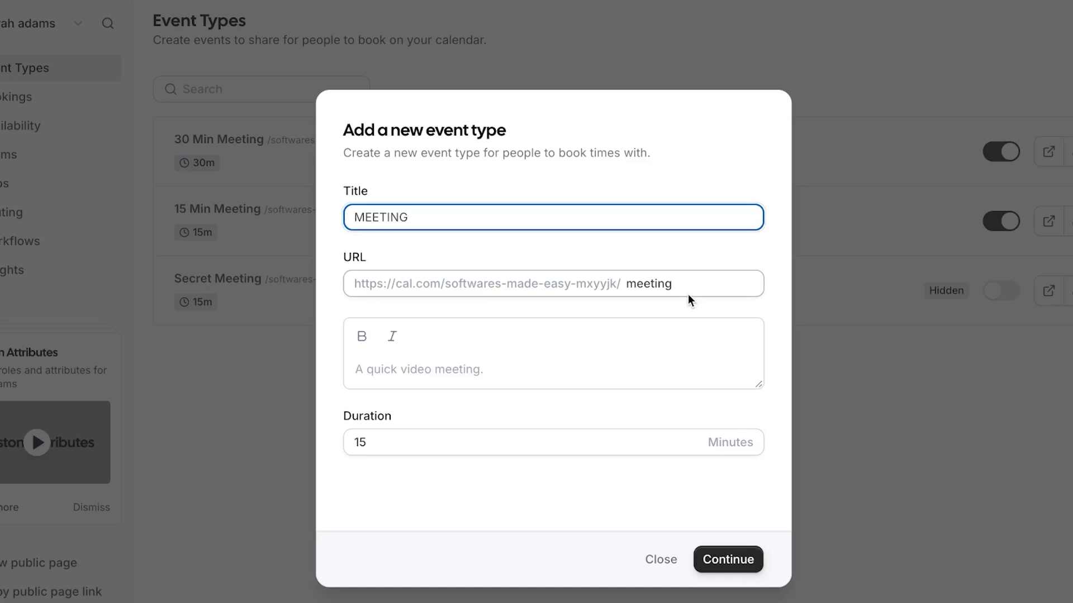
text( TEST)
Step: Enter "New demo meeting for the video" as the new event type's description
click(527, 371)
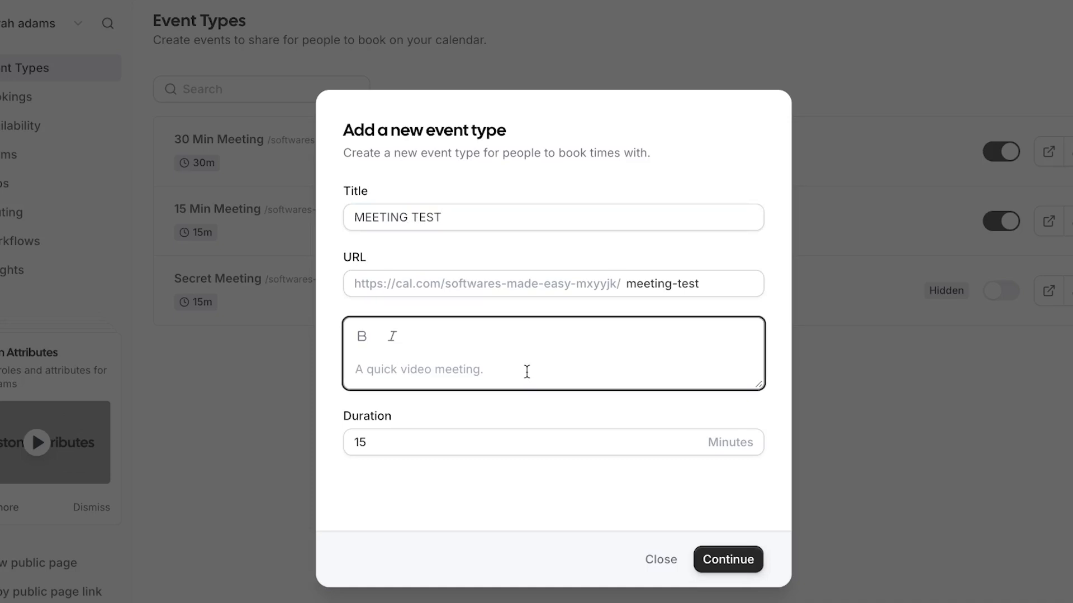
text(N)
text(ew demo )
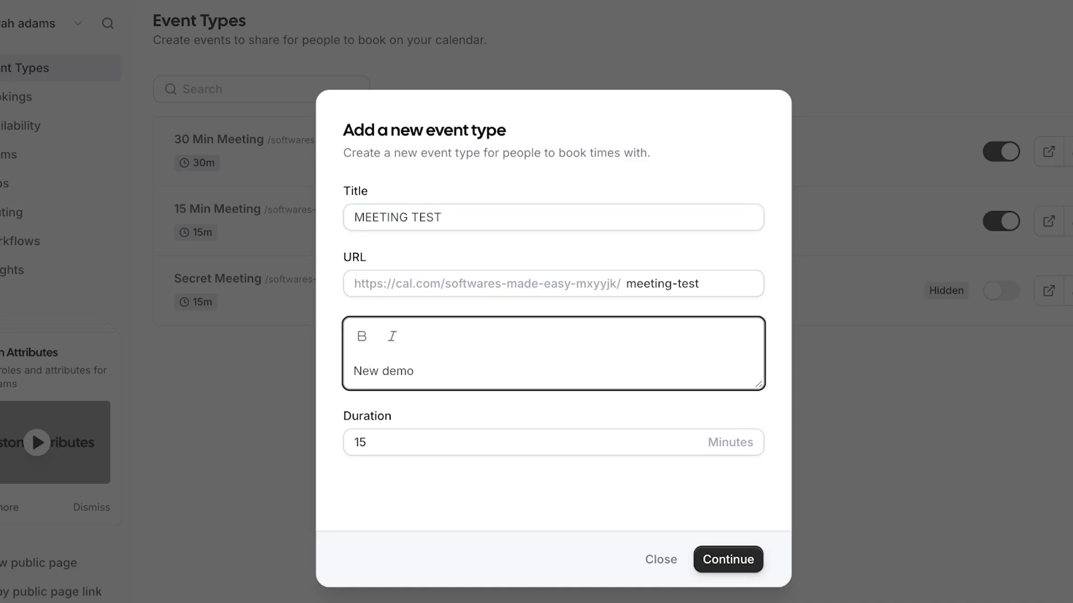
text(meeting for ther)
key(BackSpace)
text(video)
Step: Set the event duration to 30 minutes and create the event type
click(599, 443)
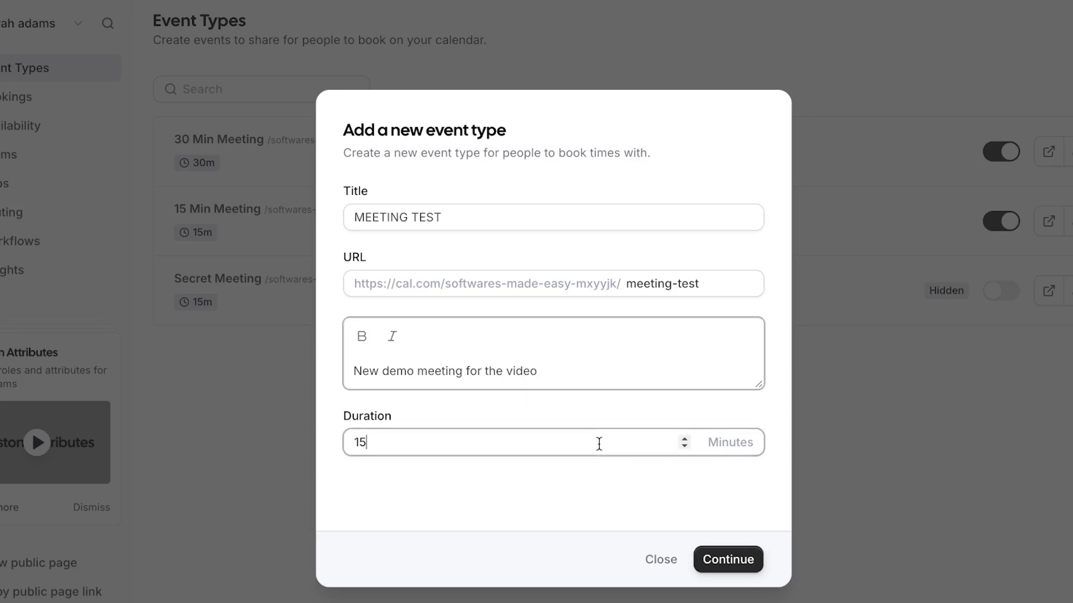
click(684, 446)
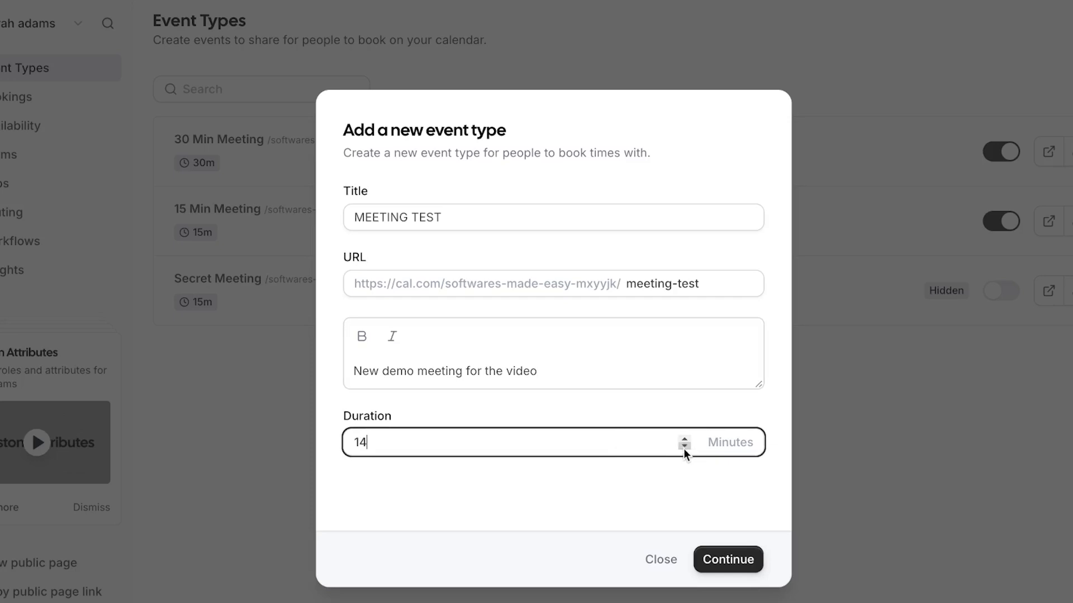
click(684, 446)
click(684, 446)
click(683, 446)
click(684, 446)
double_click(671, 448)
key(BackSpace)
text(30)
click(730, 563)
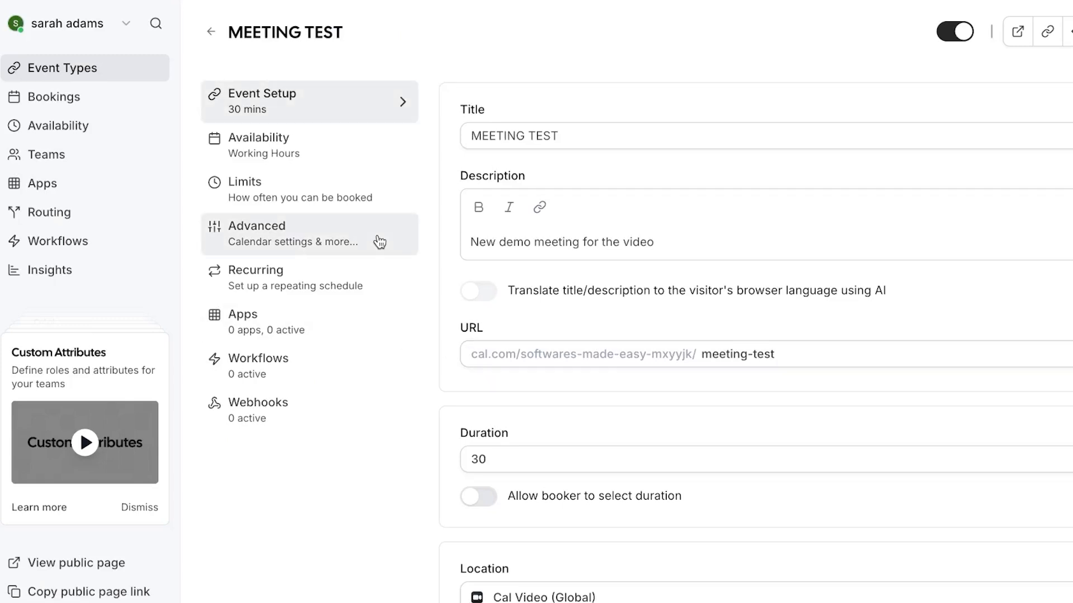
Step: Review the location options in the MEETING TEST event setup and set the location to Google Meet
scroll(780, 158, down, 1)
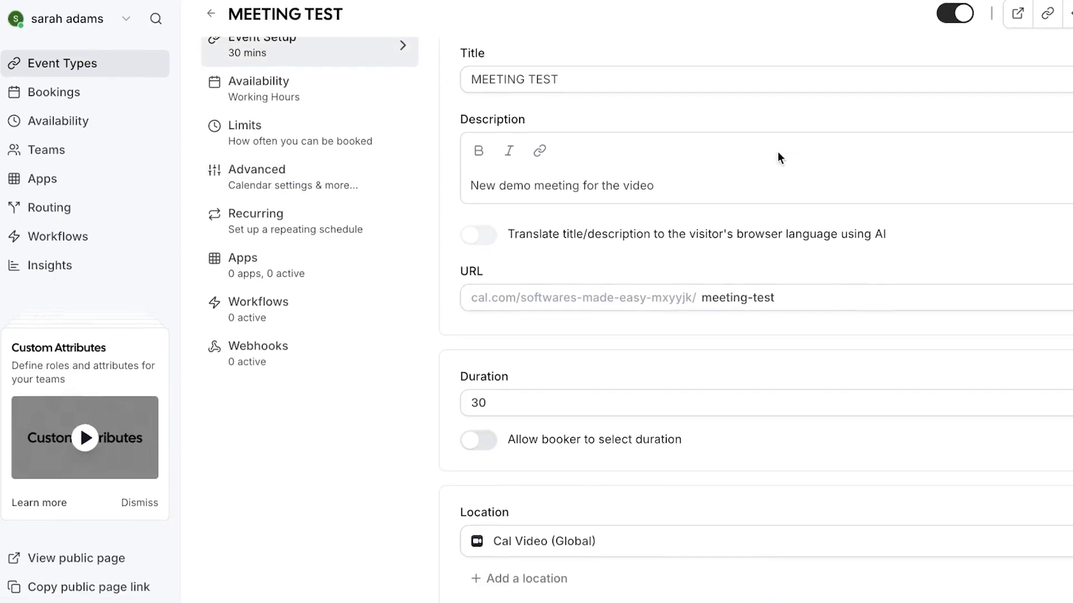
scroll(778, 154, up, 1)
scroll(778, 154, down, 1)
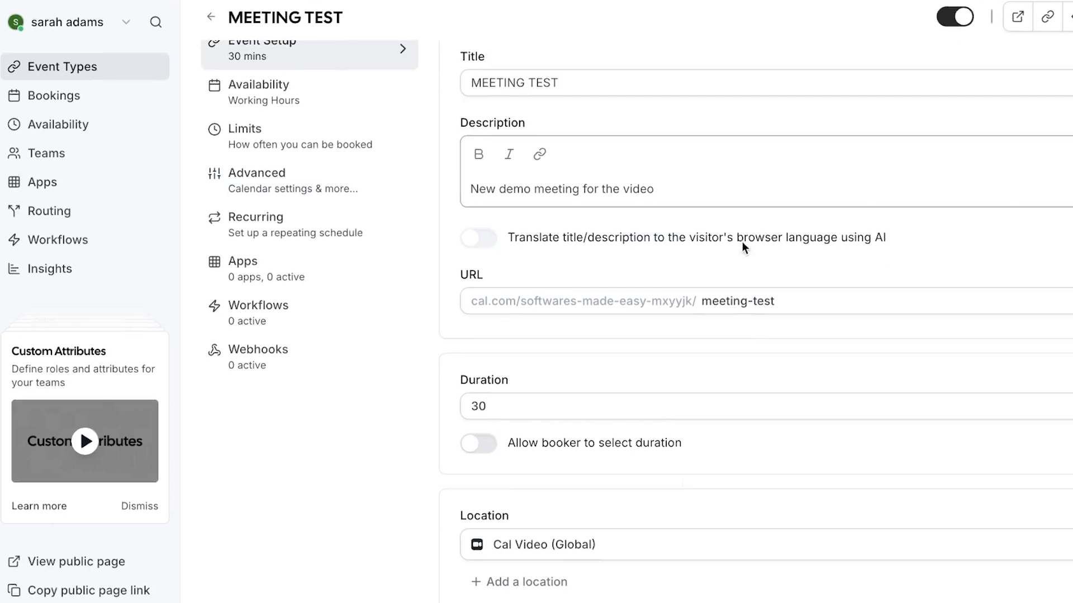
click(682, 548)
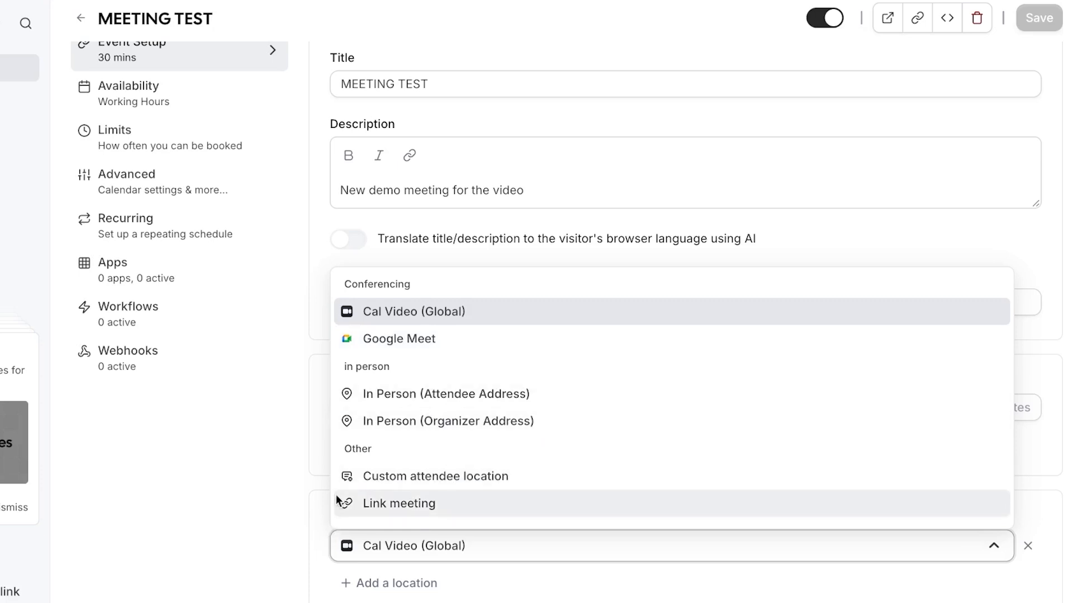
click(392, 312)
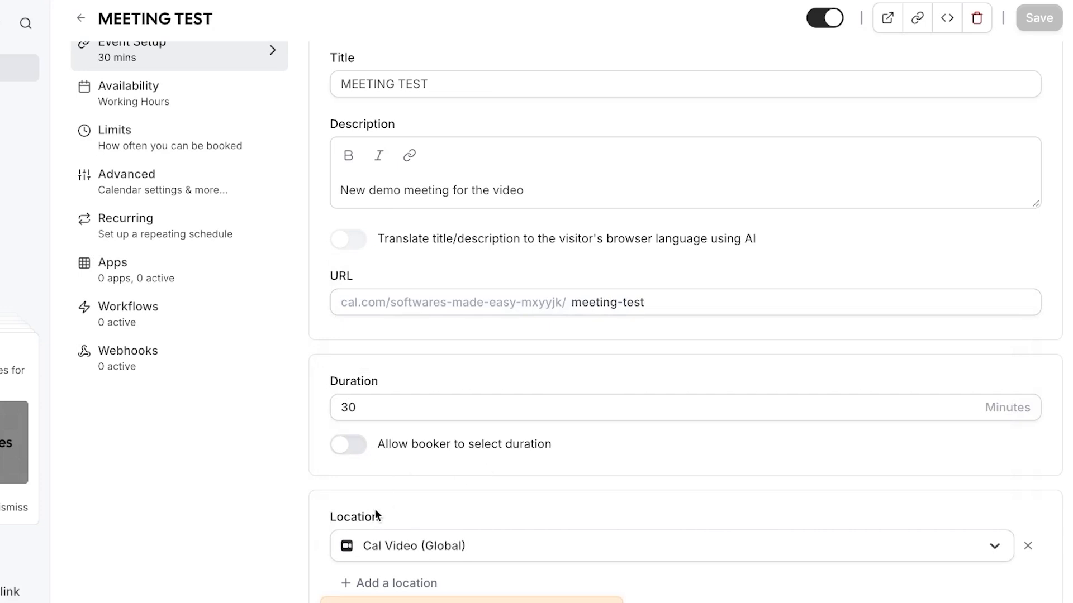
click(382, 537)
click(413, 344)
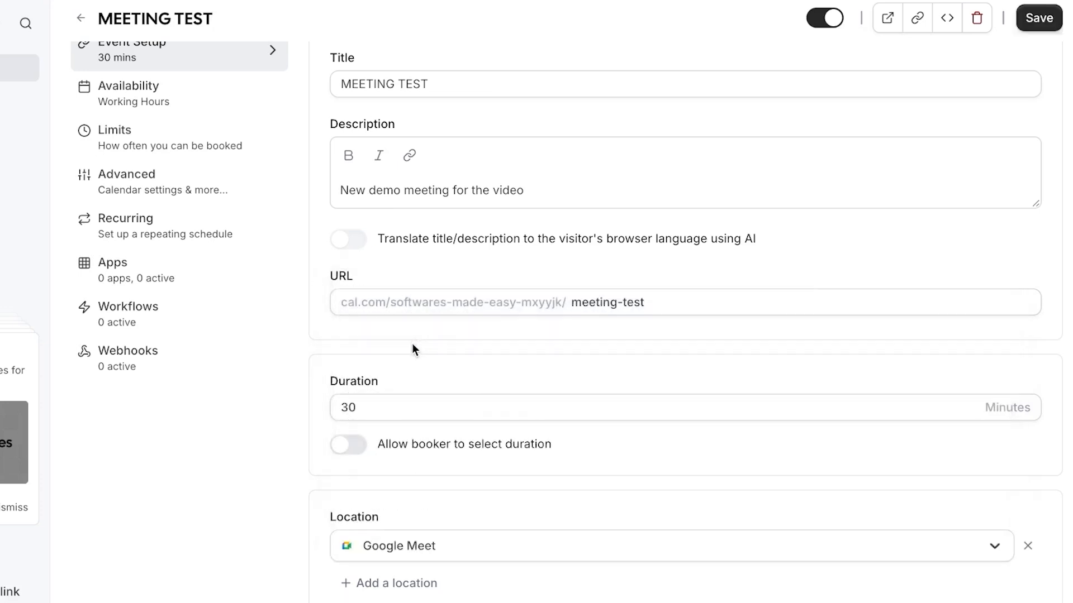
Step: Preview the public booking page of MEETING TEST and return to its event setup
scroll(752, 307, up, 2)
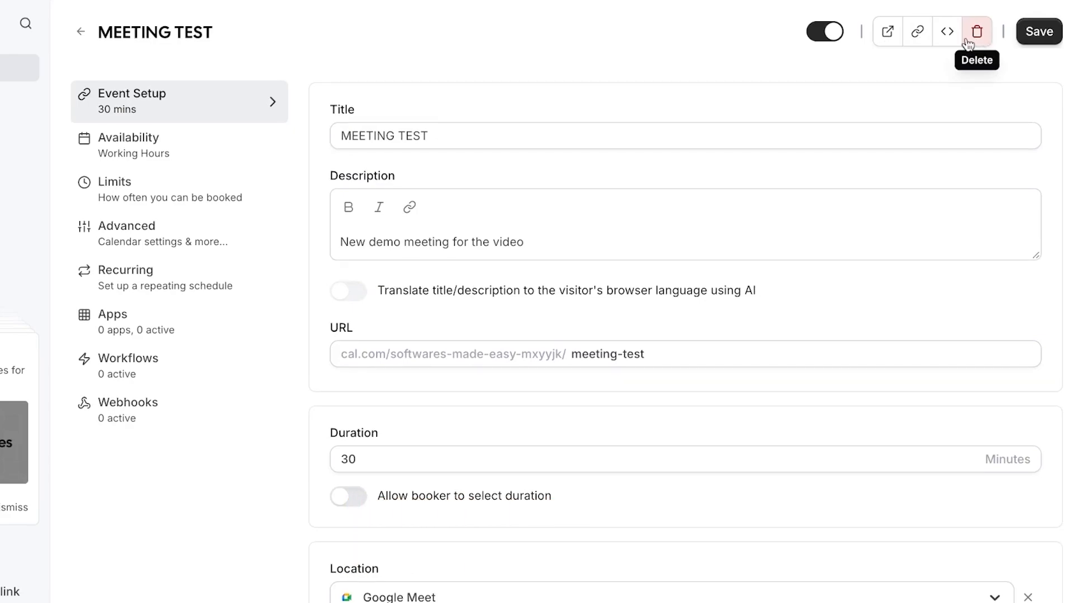
click(888, 38)
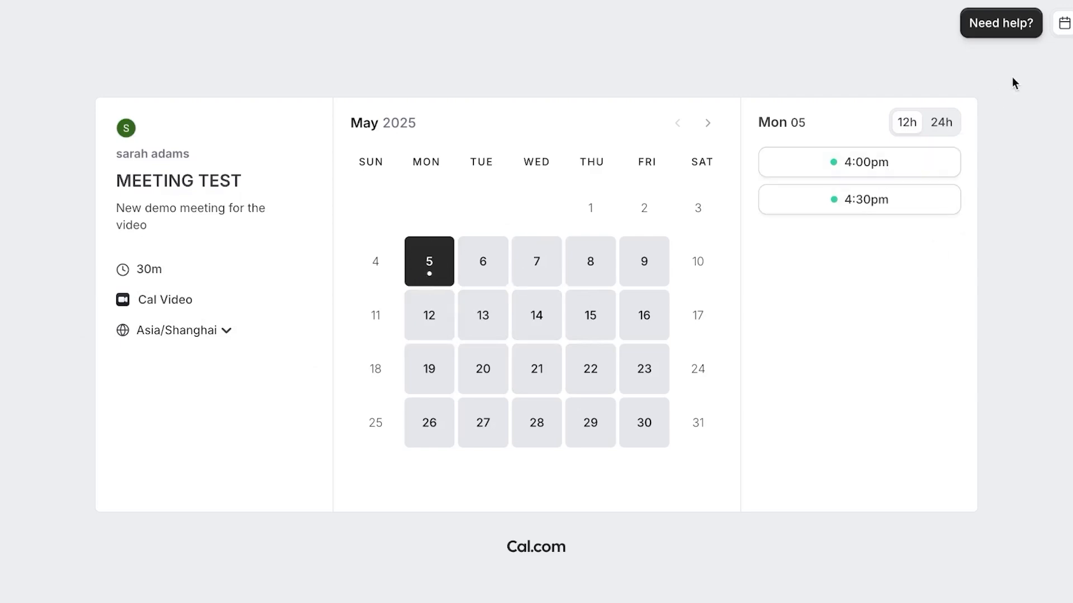
click(738, 1)
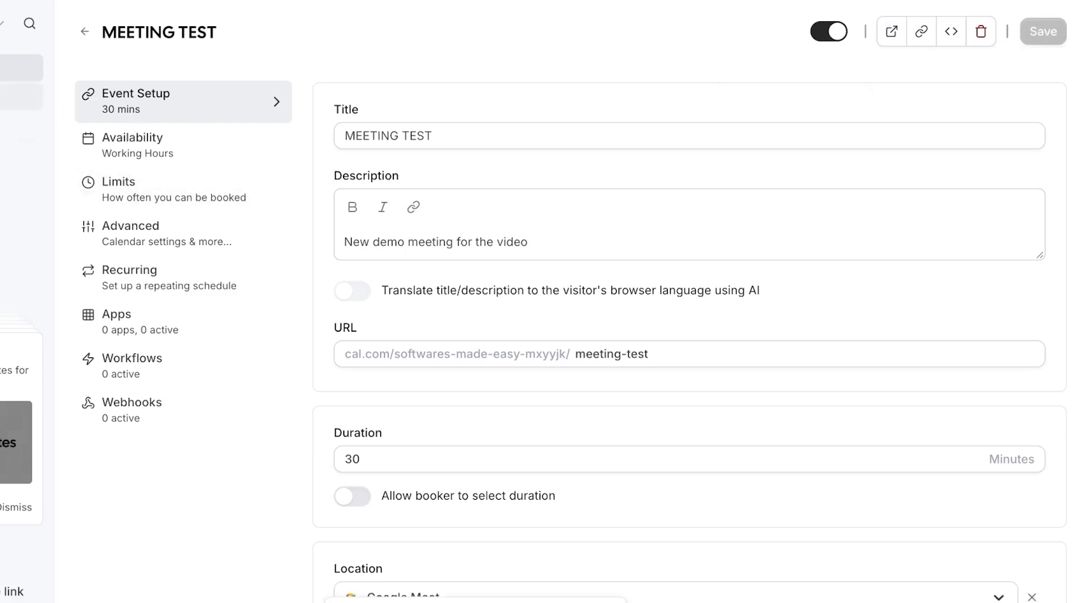
Step: Examine the upcoming, unconfirmed and recurring bookings, with a brief check of the availability schedules
click(87, 106)
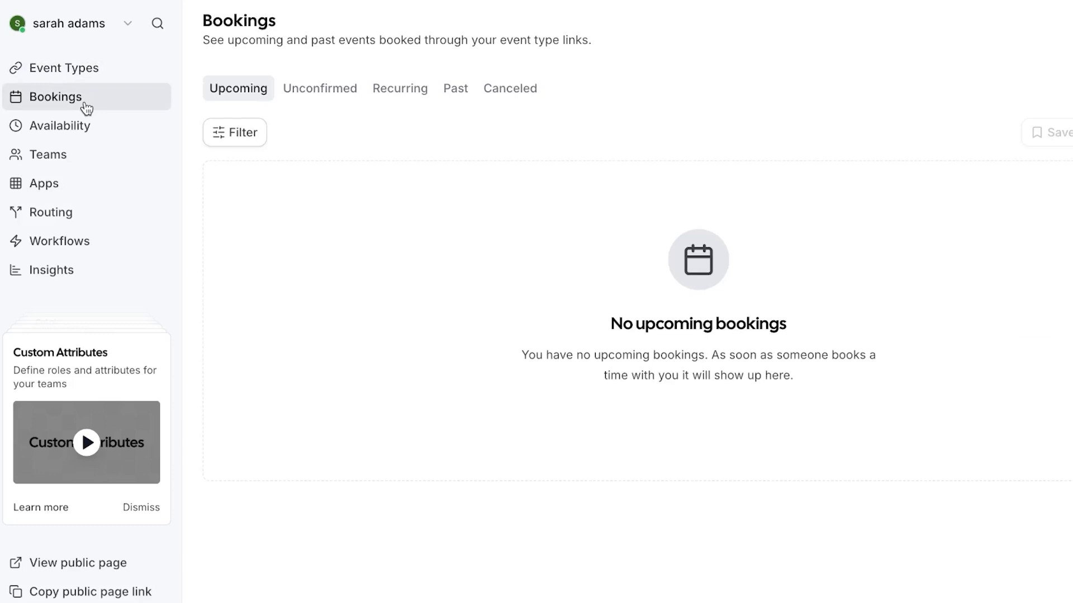
click(105, 131)
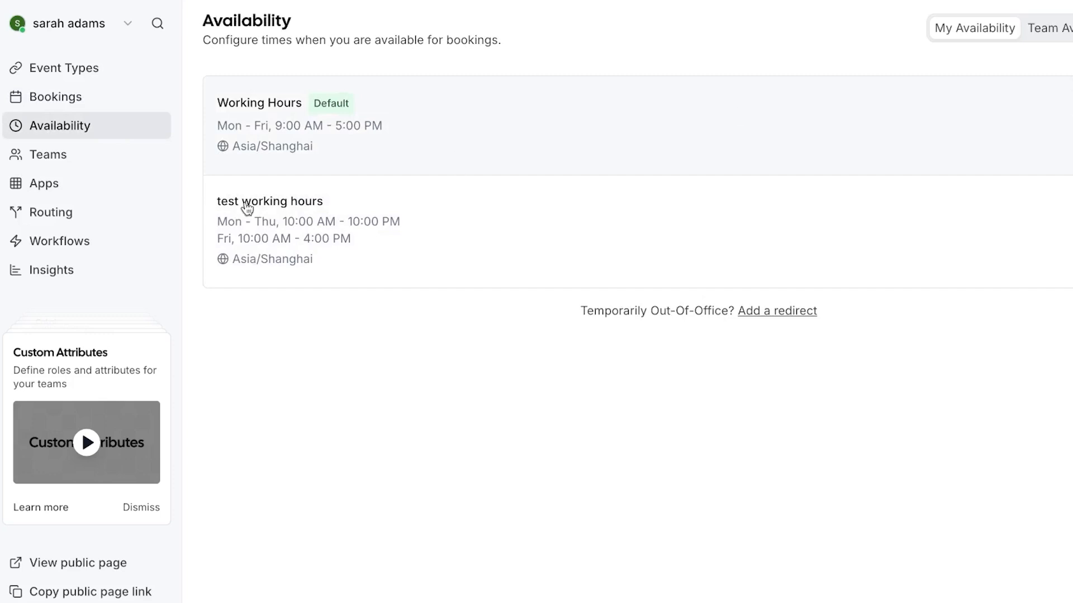
click(101, 93)
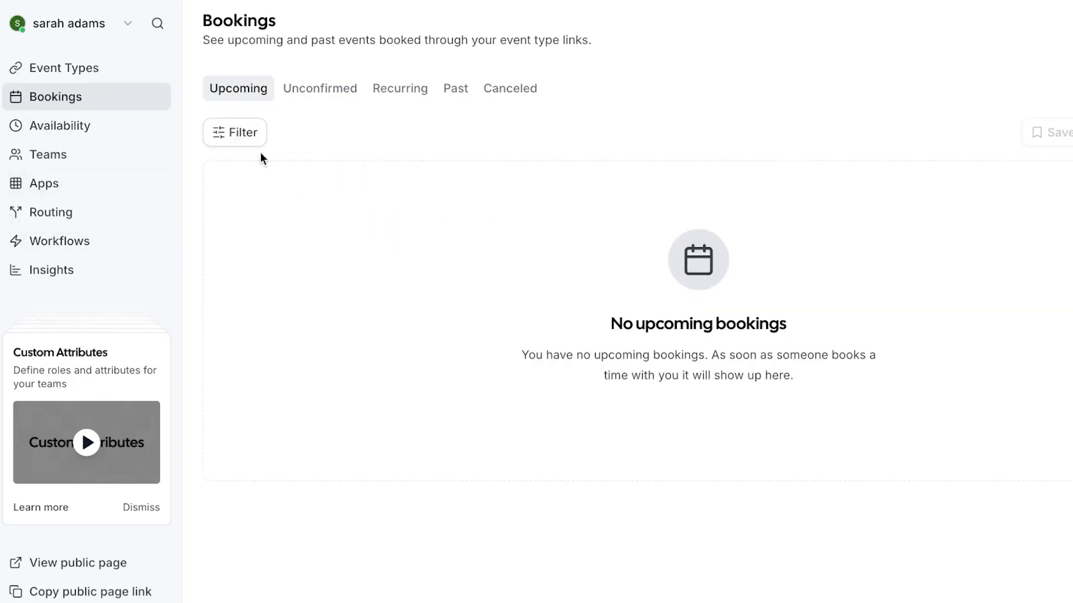
click(287, 88)
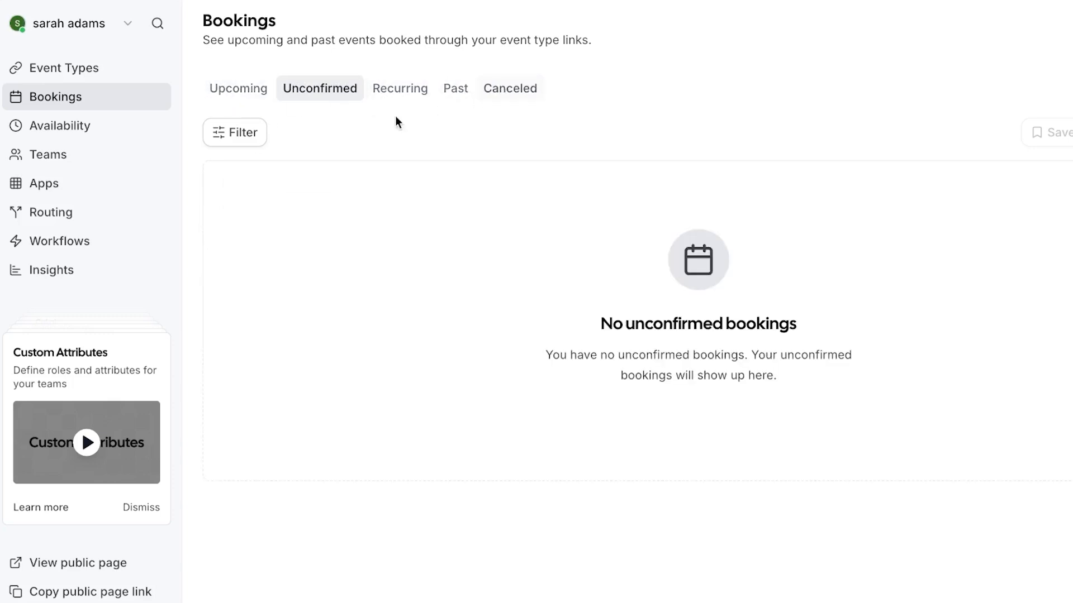
click(383, 97)
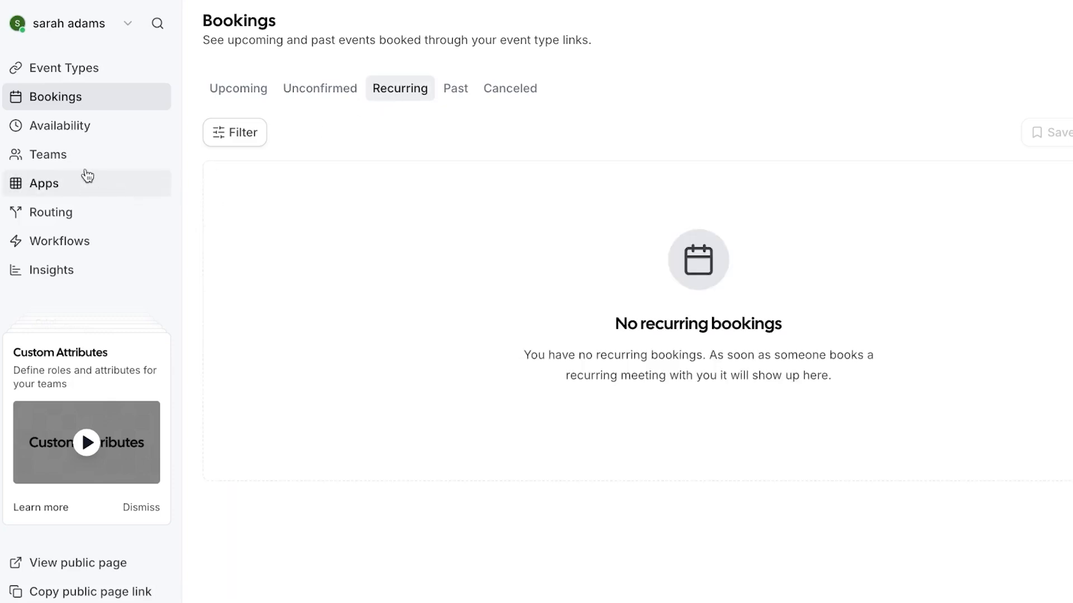
Step: Examine the actions available for the default Working Hours schedule and view the team availability
click(87, 121)
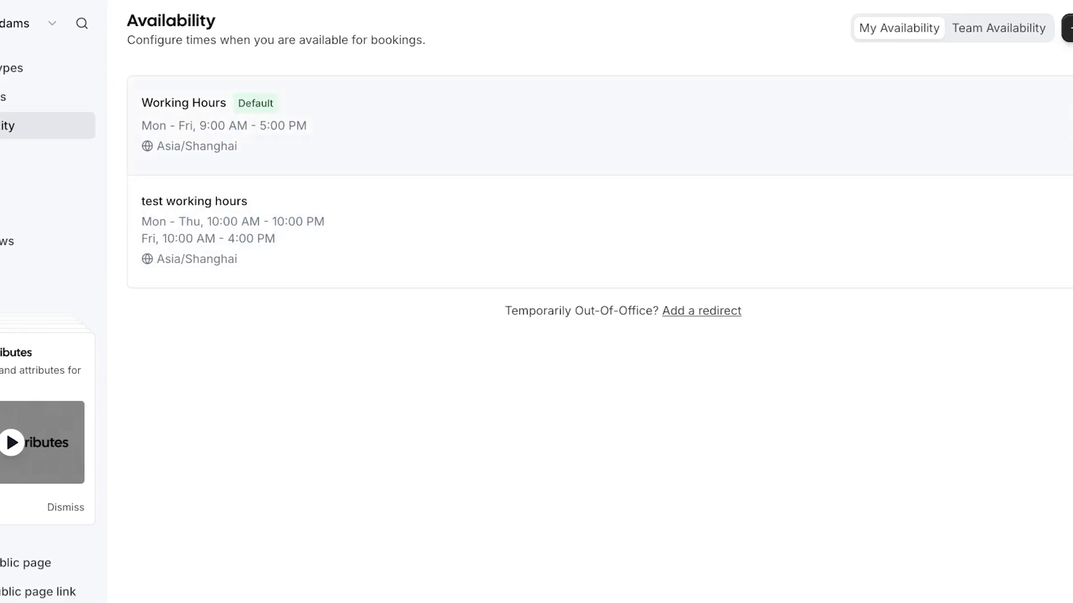
click(1034, 124)
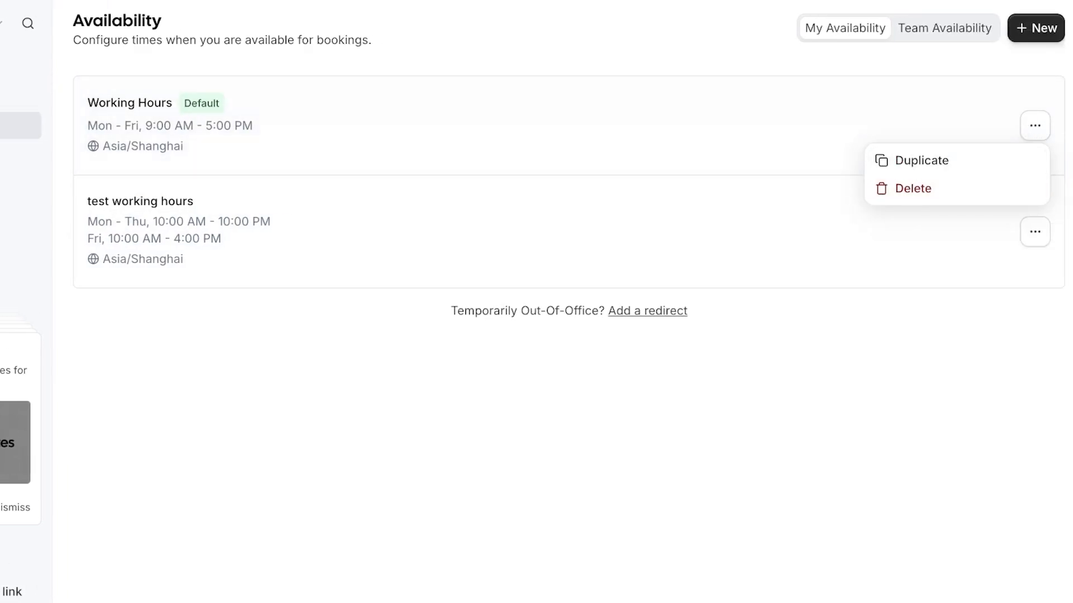
click(645, 478)
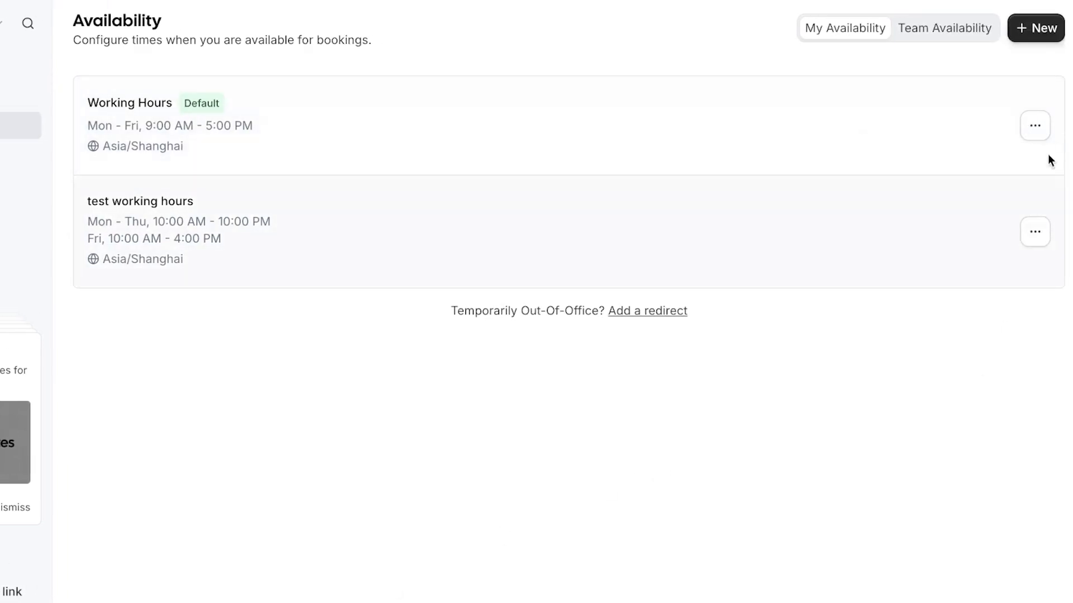
click(1046, 128)
click(892, 83)
click(943, 33)
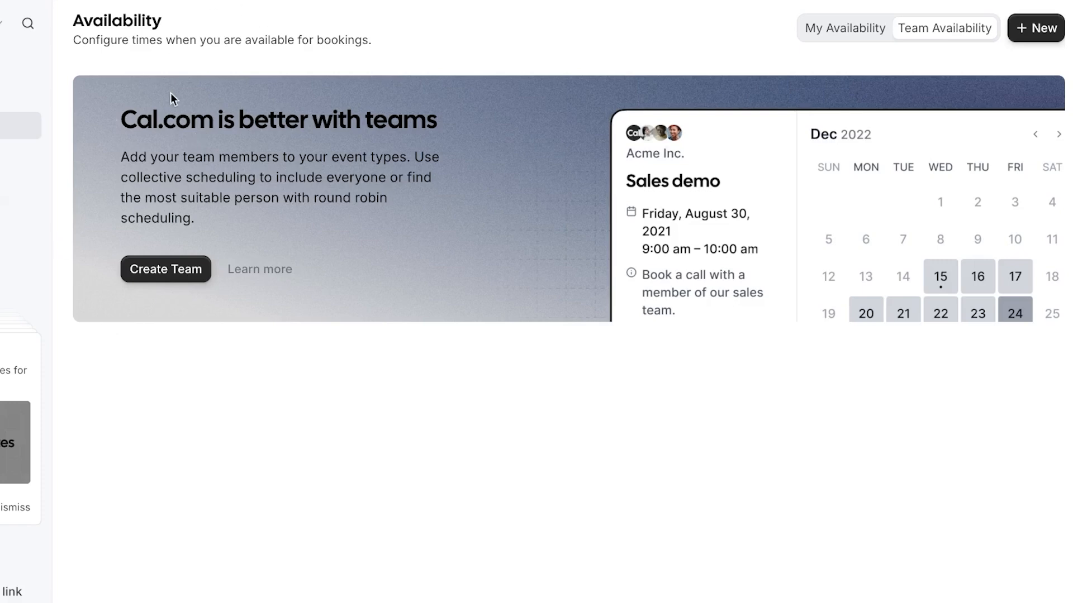
Step: Start a new team from the Teams page, name it "test team", and try to proceed to checkout
click(89, 154)
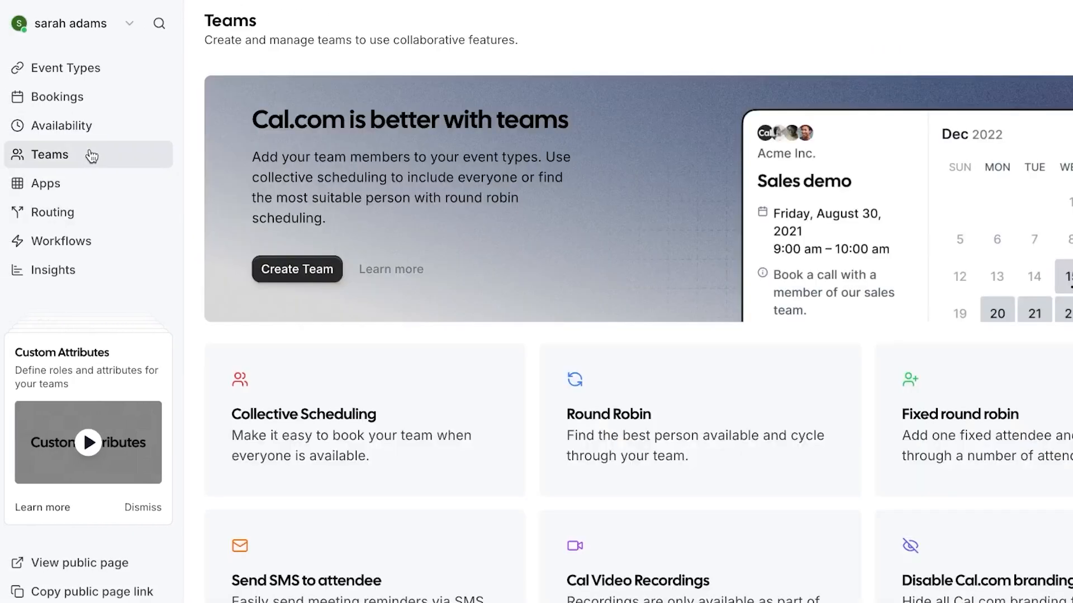
scroll(662, 351, down, 2)
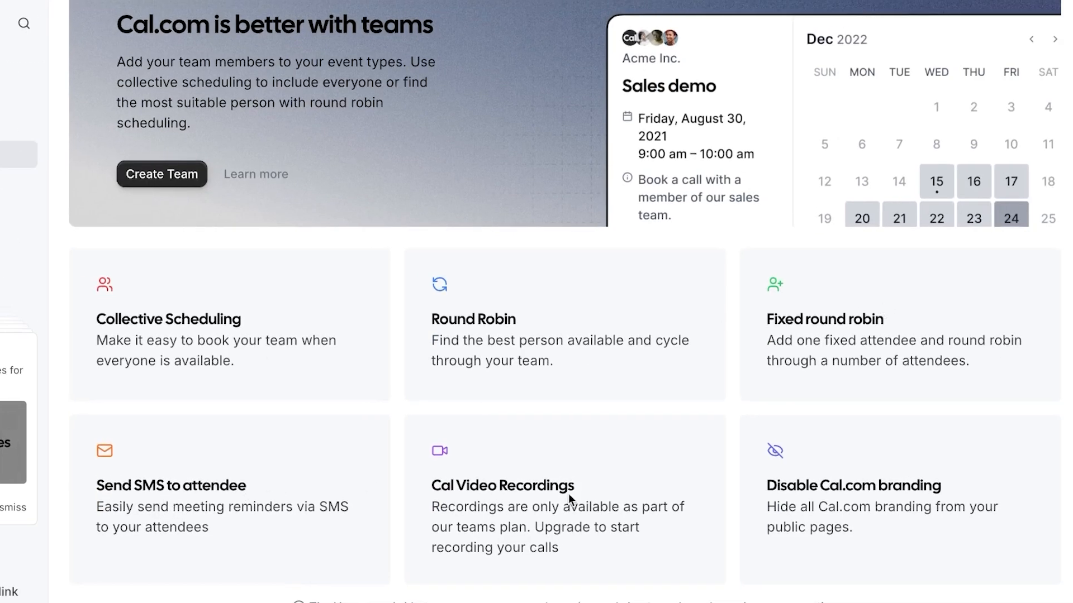
scroll(587, 411, up, 2)
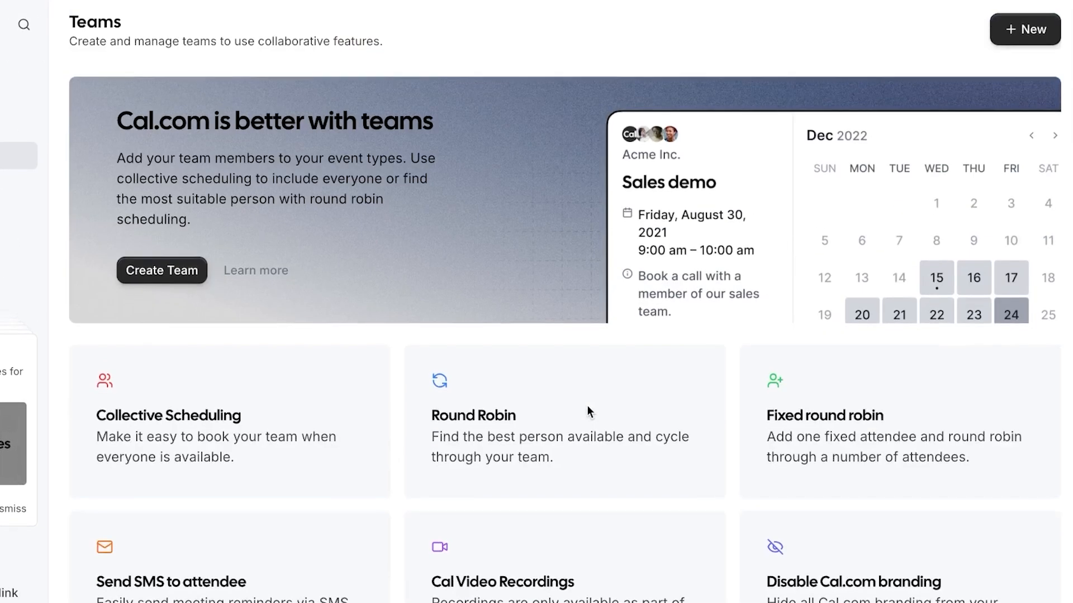
click(1014, 41)
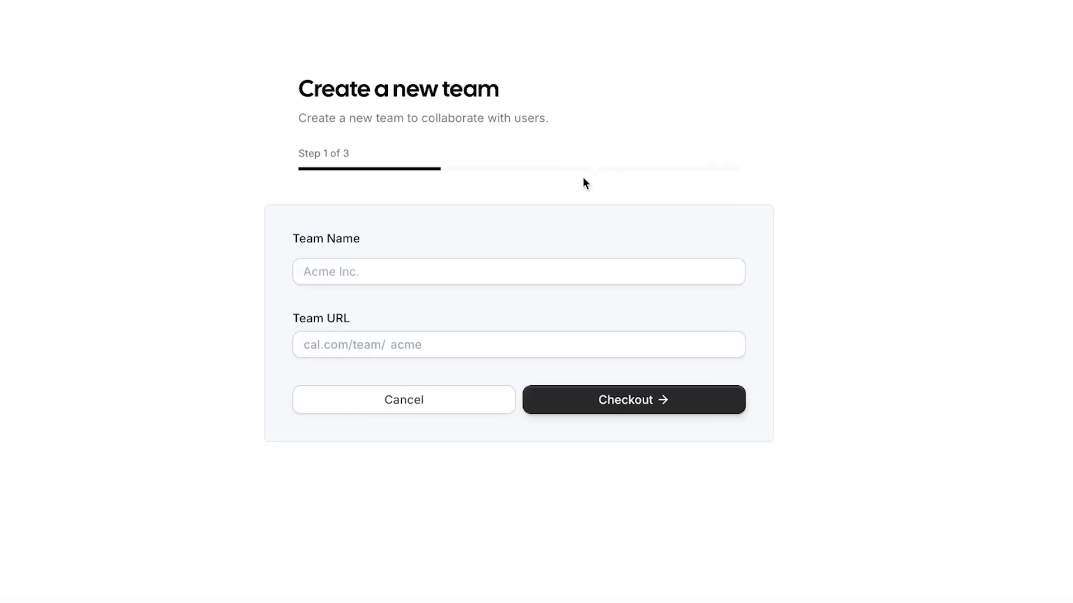
click(386, 270)
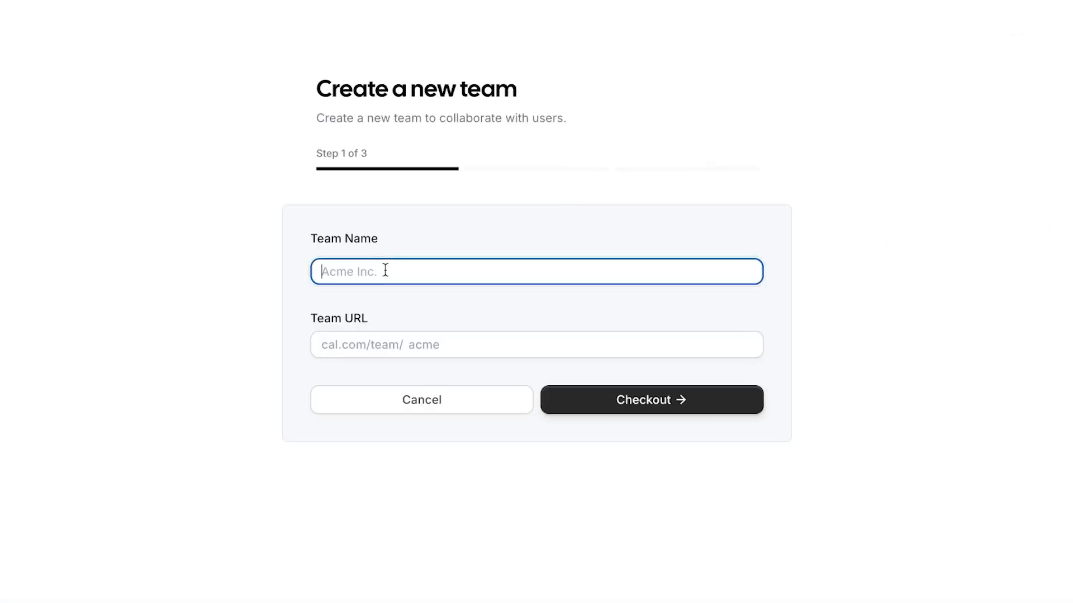
text(test team)
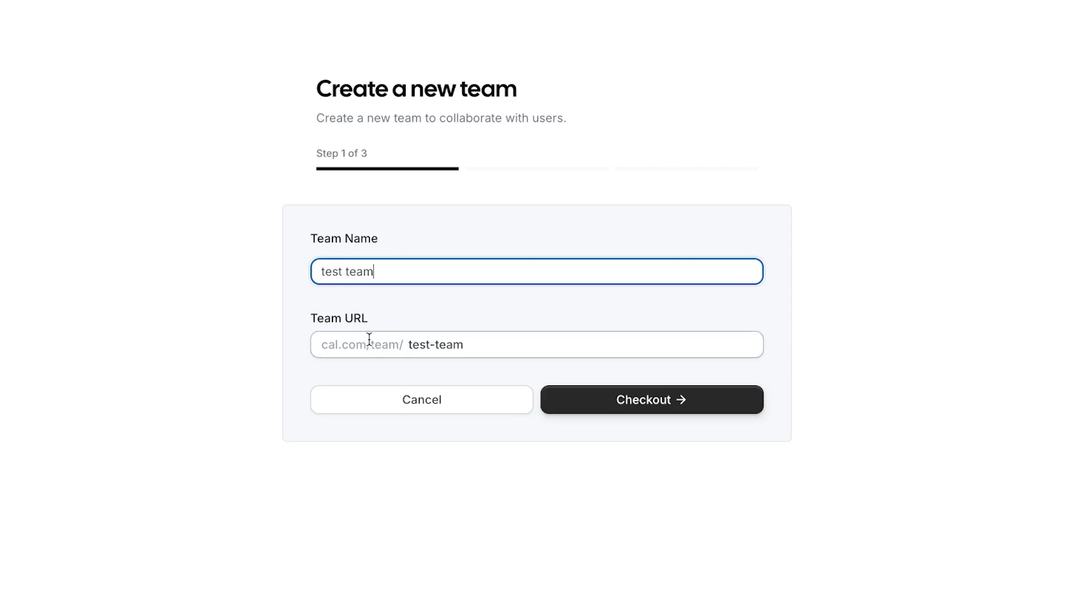
click(665, 399)
click(664, 395)
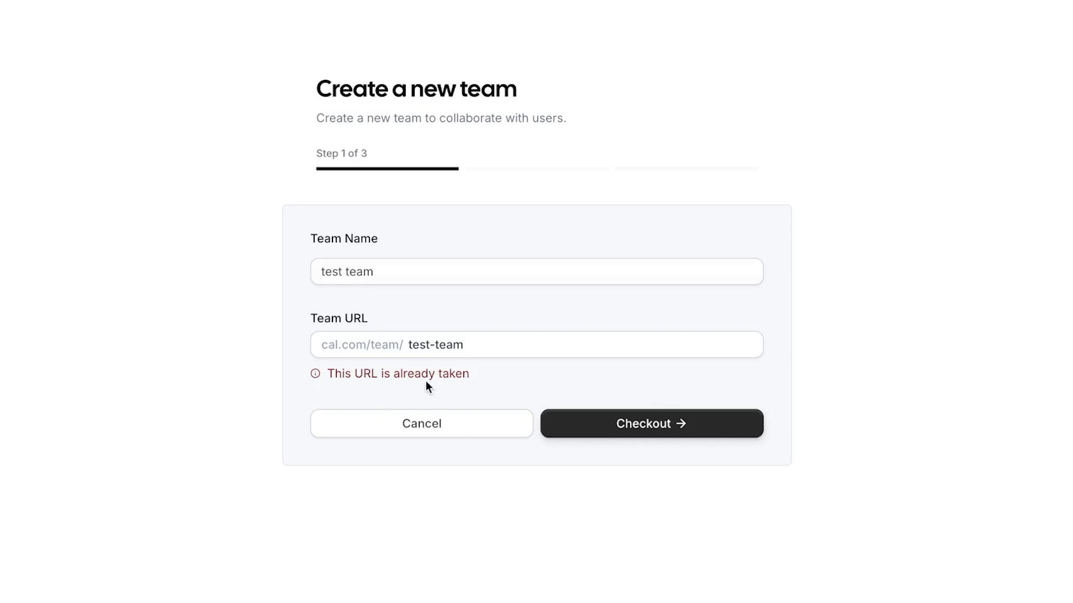
Step: Set the team URL ending to test-team4565 and proceed to checkout
click(470, 345)
text(4565)
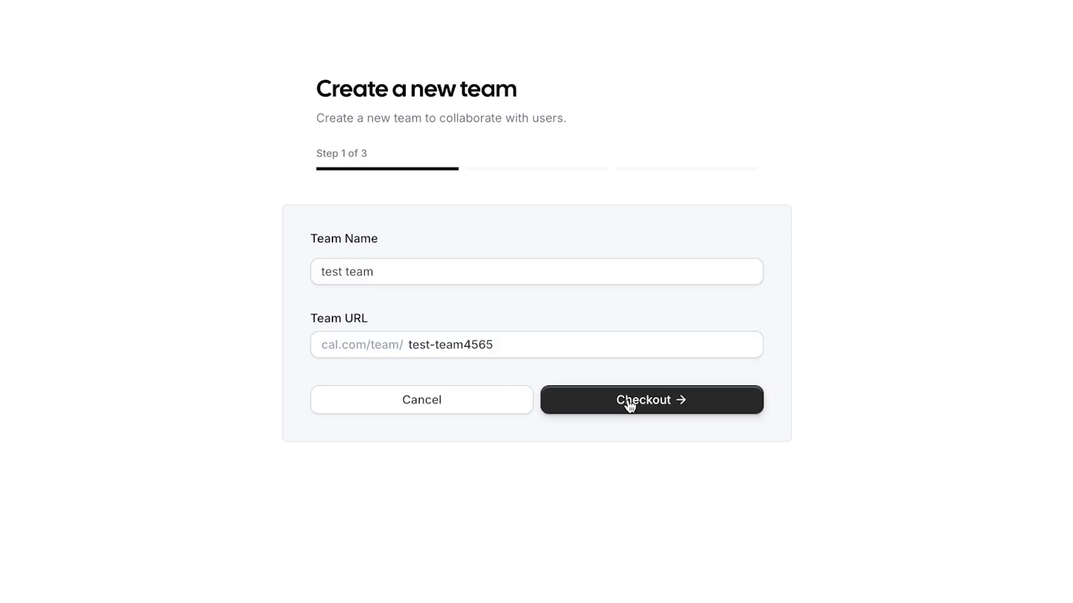
click(627, 398)
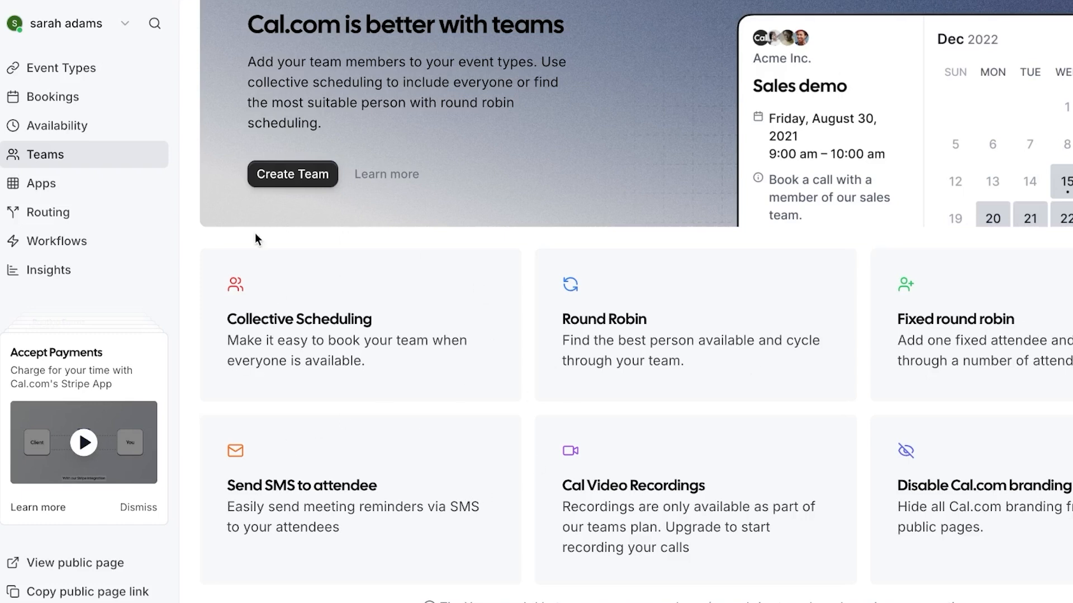
Step: Browse the App Store's featured categories, most popular and recently added apps, and the list of all available integrations
click(75, 193)
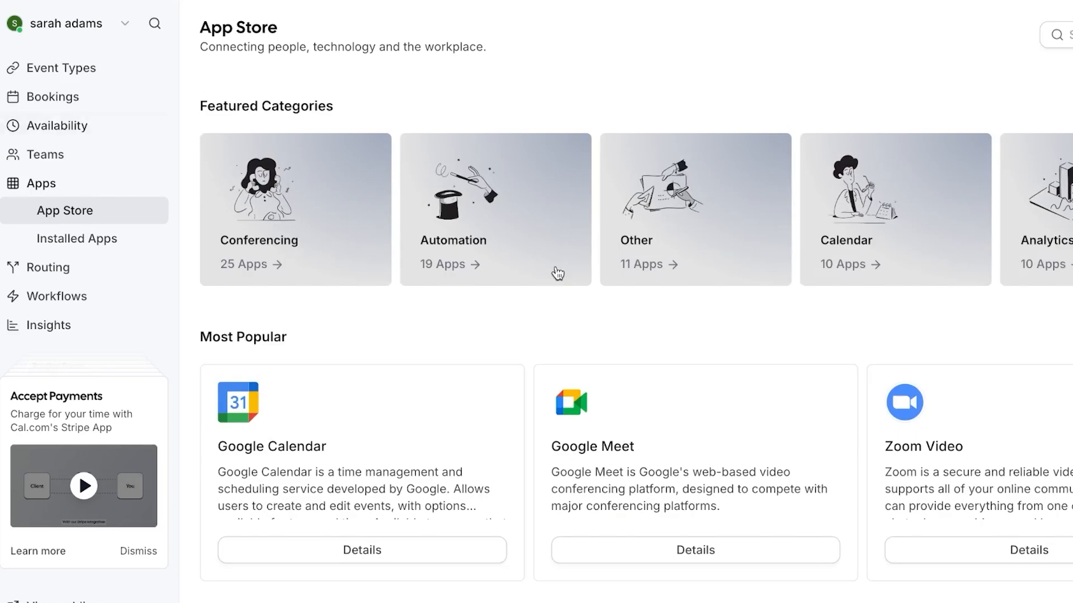
scroll(557, 271, down, 3)
scroll(555, 271, down, 4)
scroll(556, 271, up, 2)
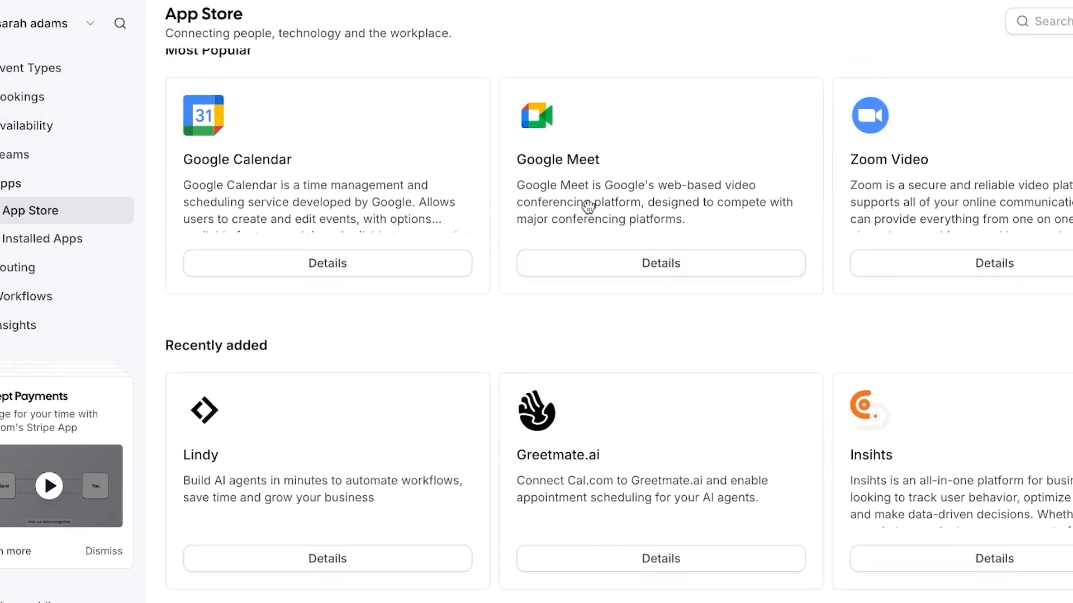
scroll(786, 167, down, 7)
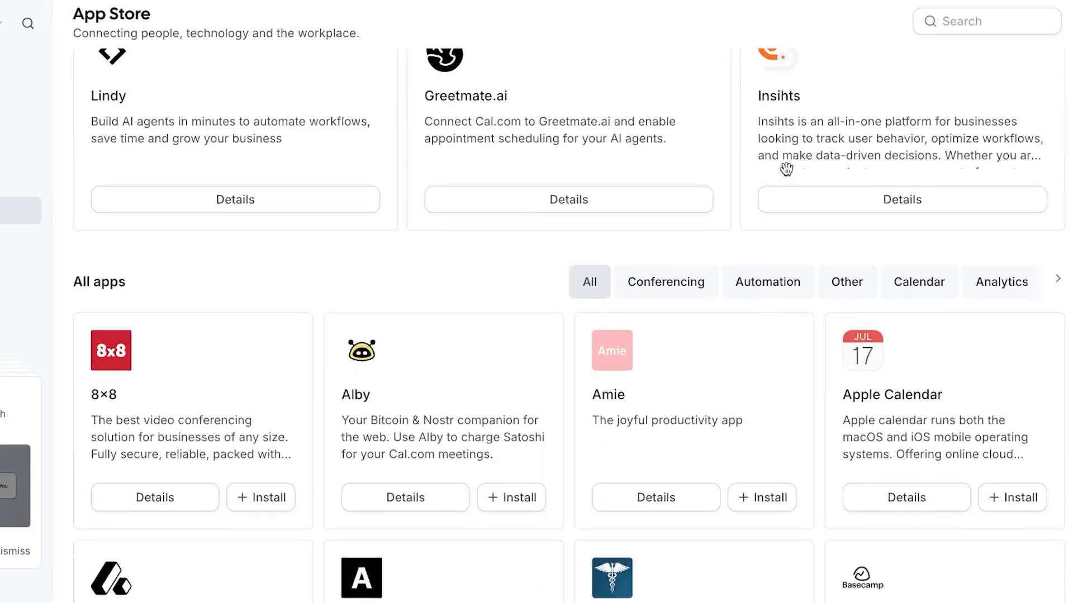
scroll(786, 169, down, 10)
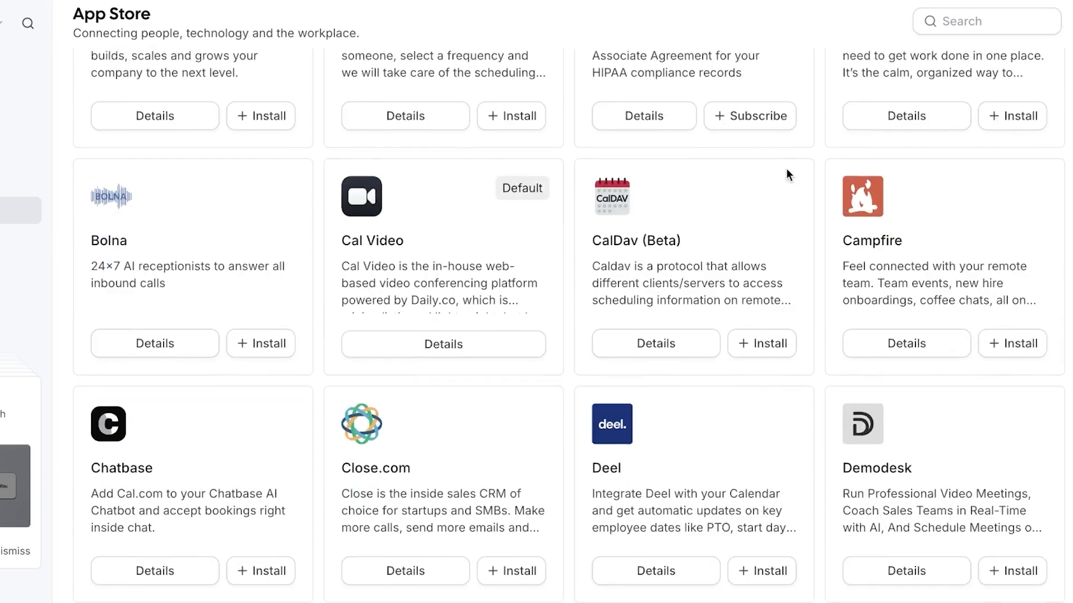
scroll(786, 169, down, 7)
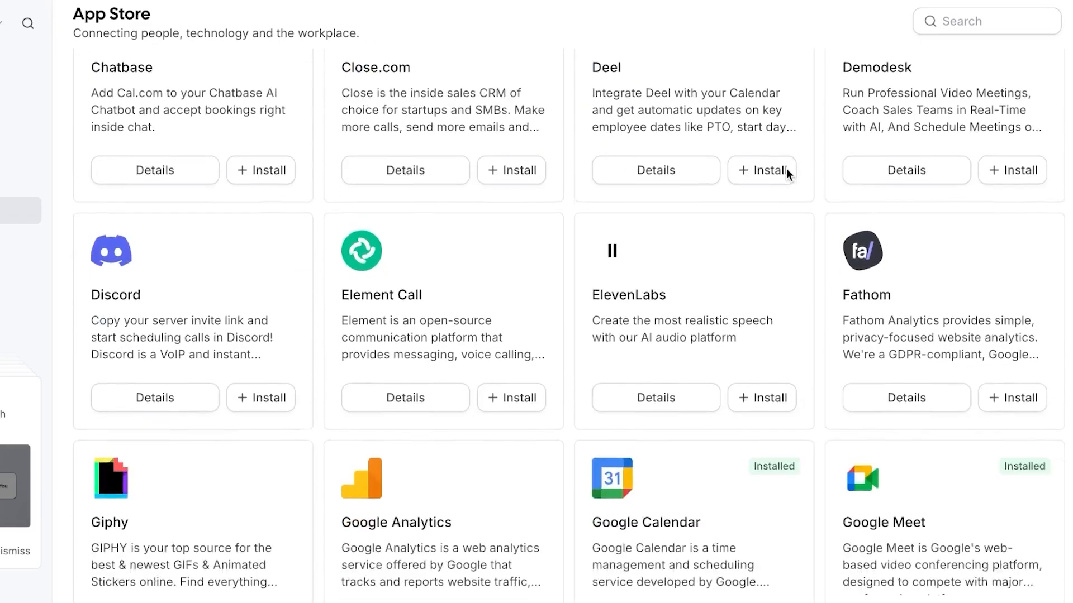
scroll(786, 176, down, 2)
scroll(783, 168, up, 3)
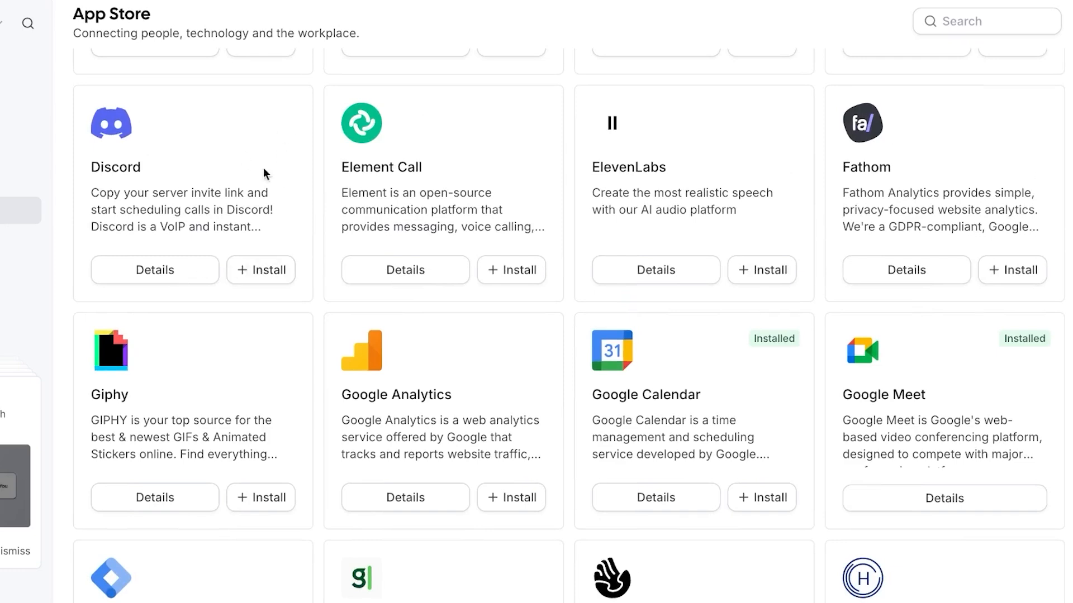
scroll(220, 189, down, 9)
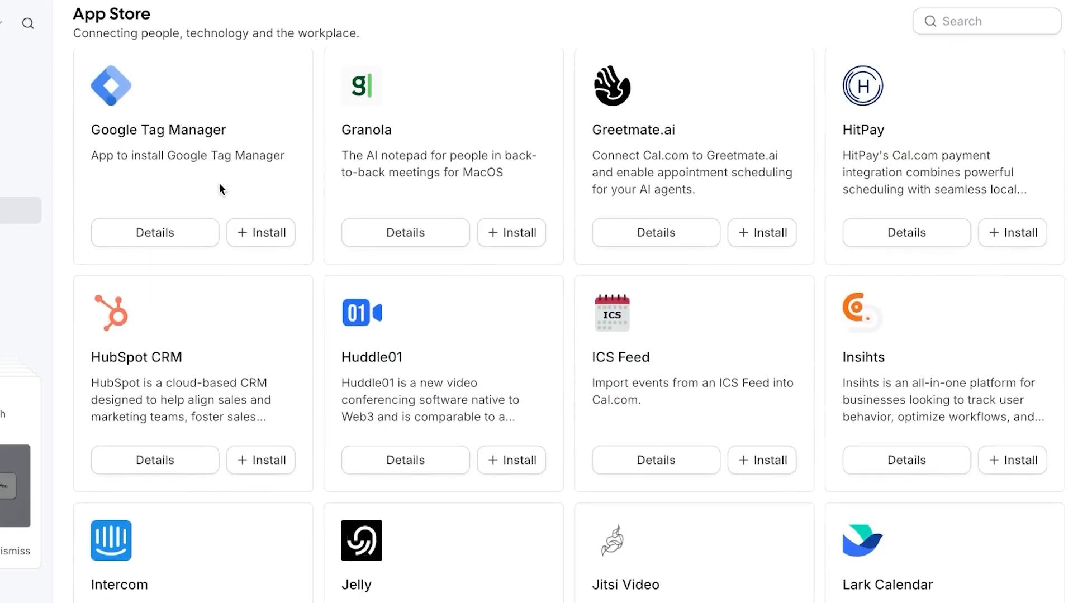
scroll(571, 414, down, 8)
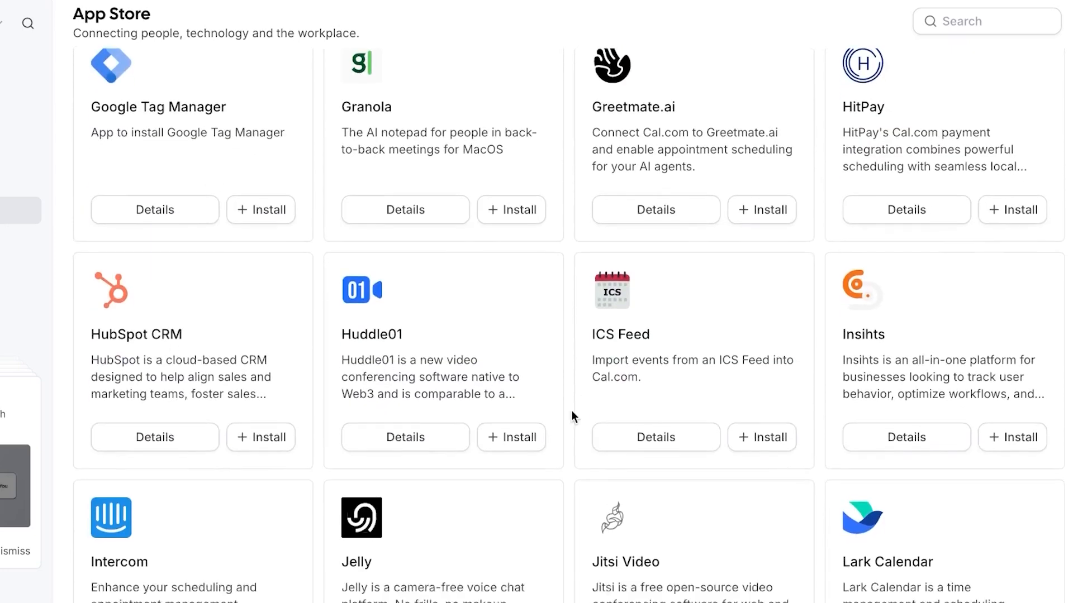
scroll(571, 412, down, 4)
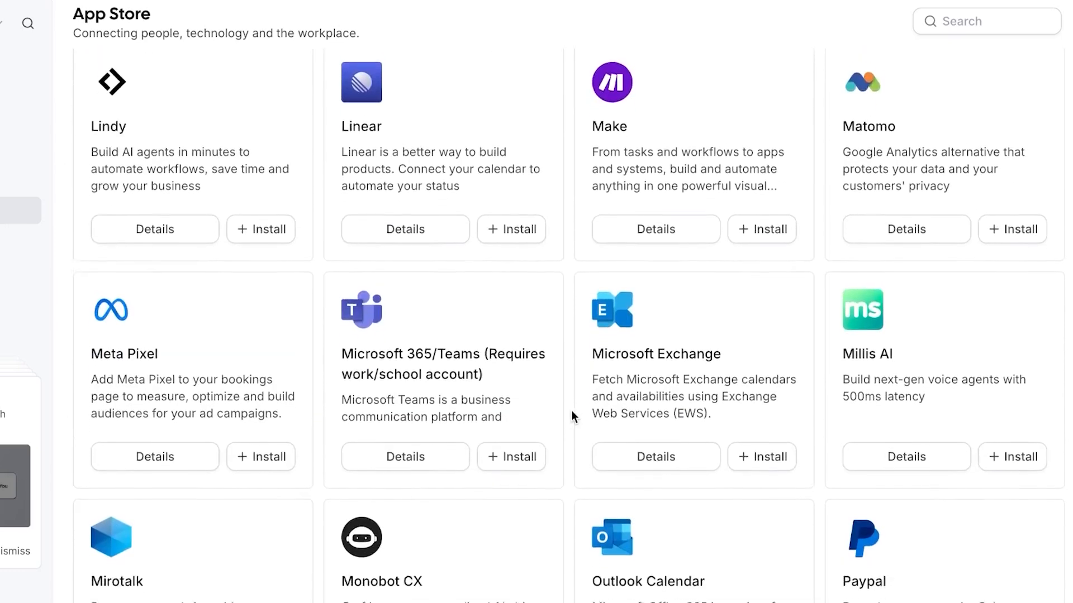
scroll(571, 413, down, 2)
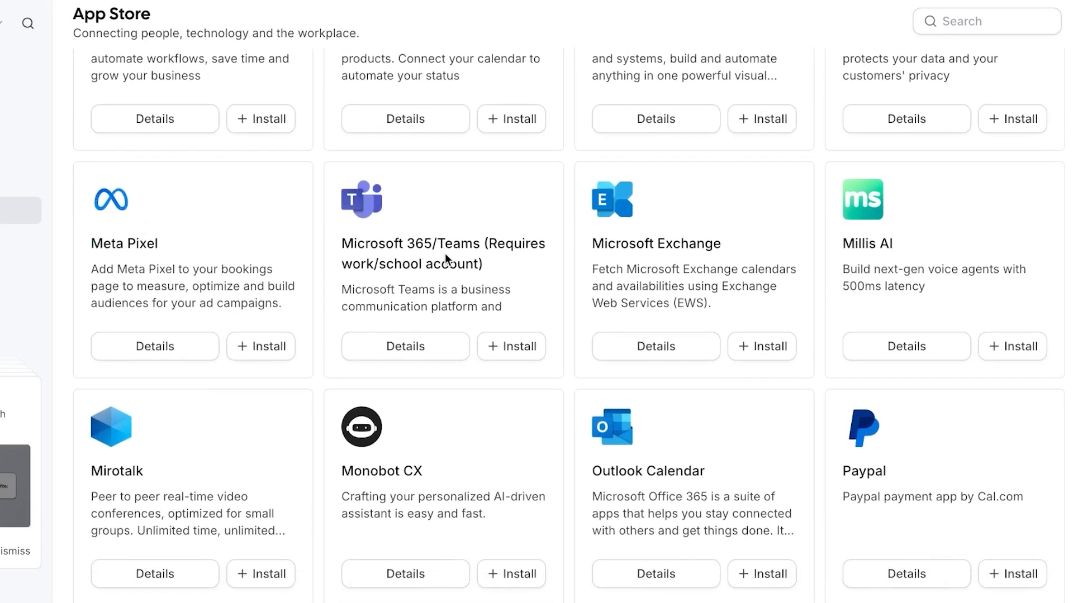
scroll(445, 253, down, 10)
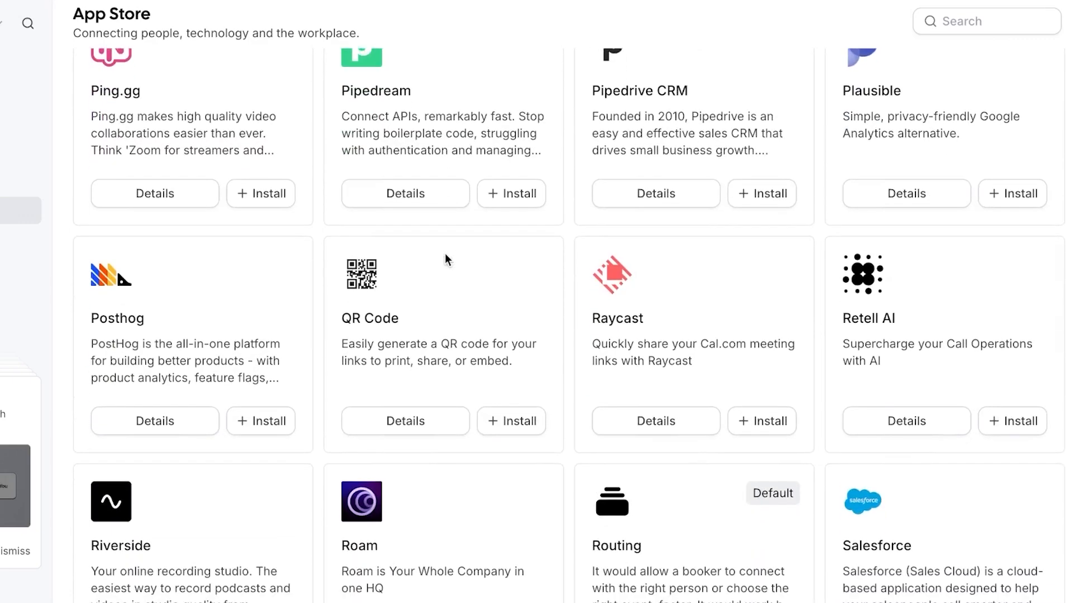
scroll(371, 443, down, 4)
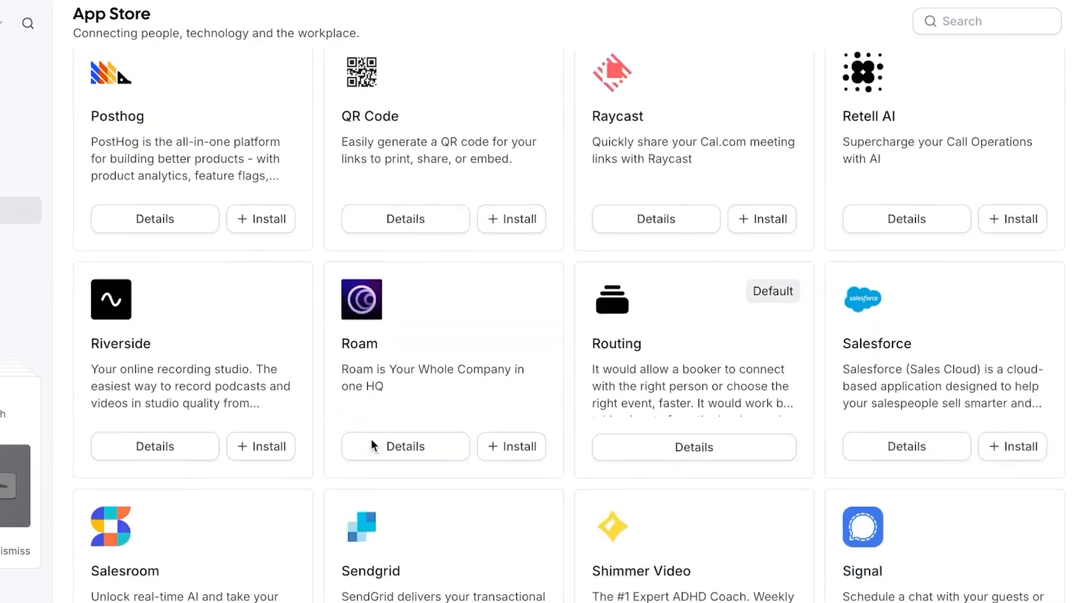
scroll(371, 440, up, 20)
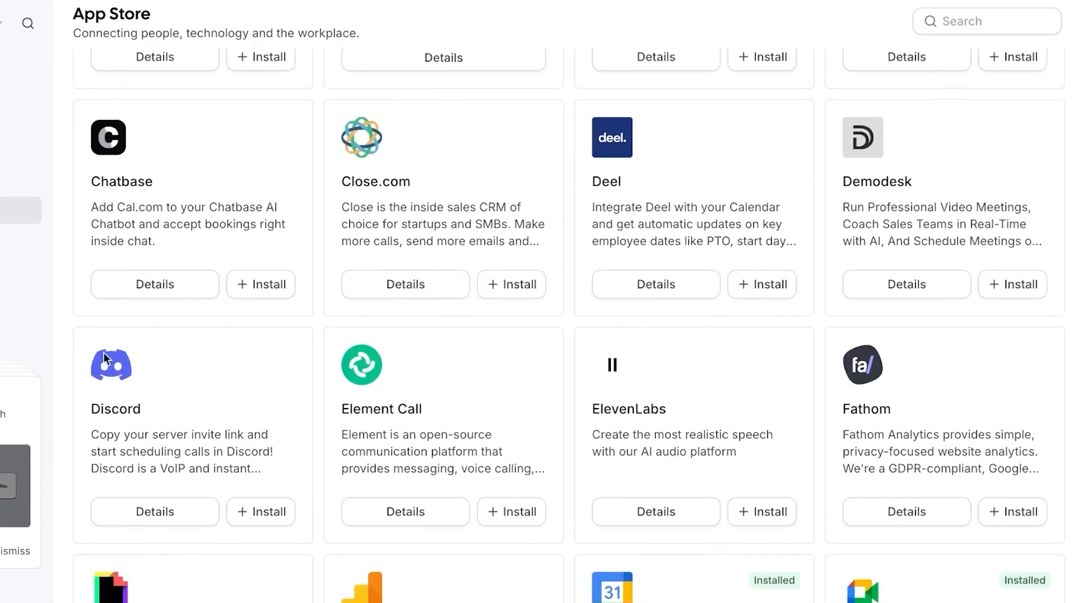
Step: Check the Routing page briefly and create a new workflow named "test"
click(40, 268)
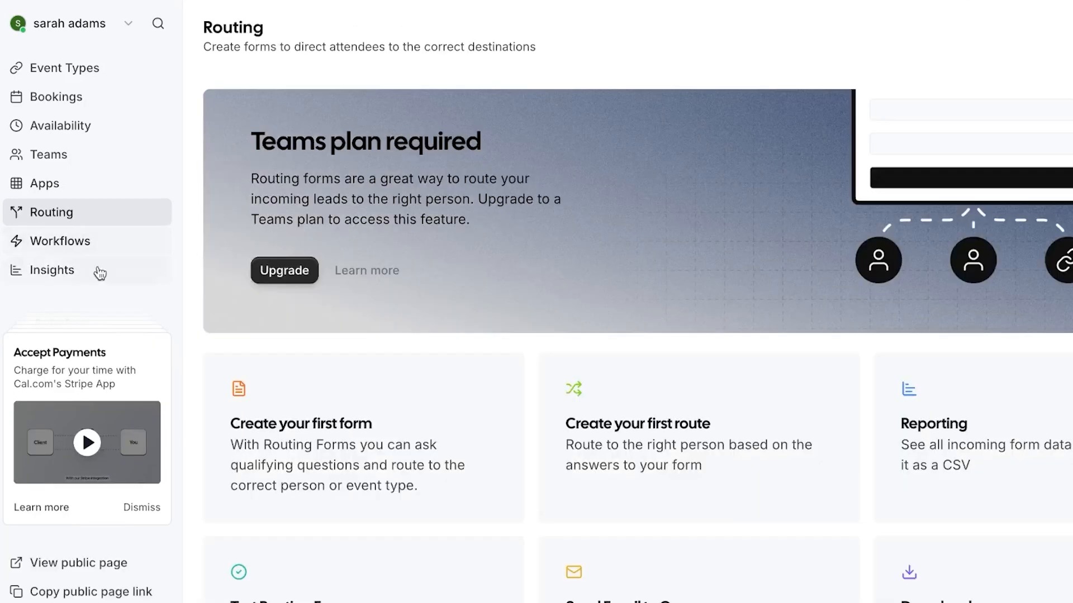
click(83, 253)
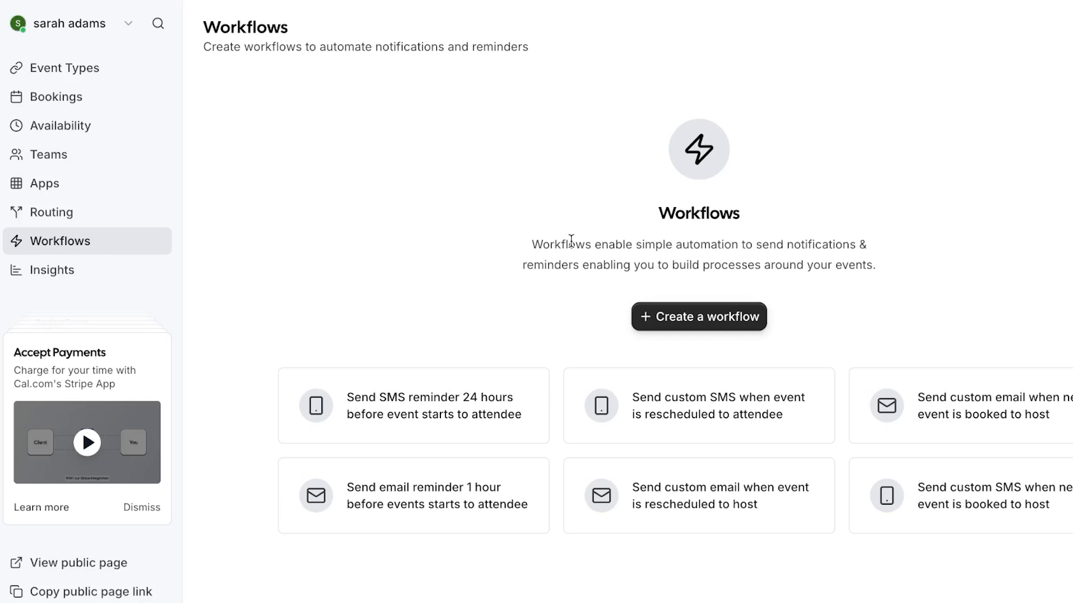
click(732, 323)
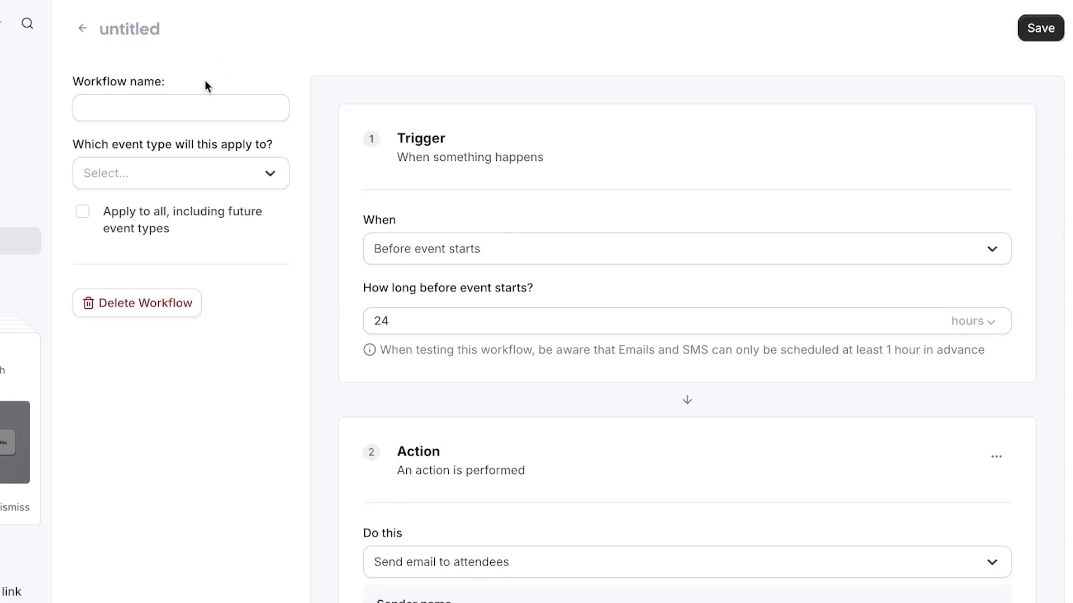
click(192, 104)
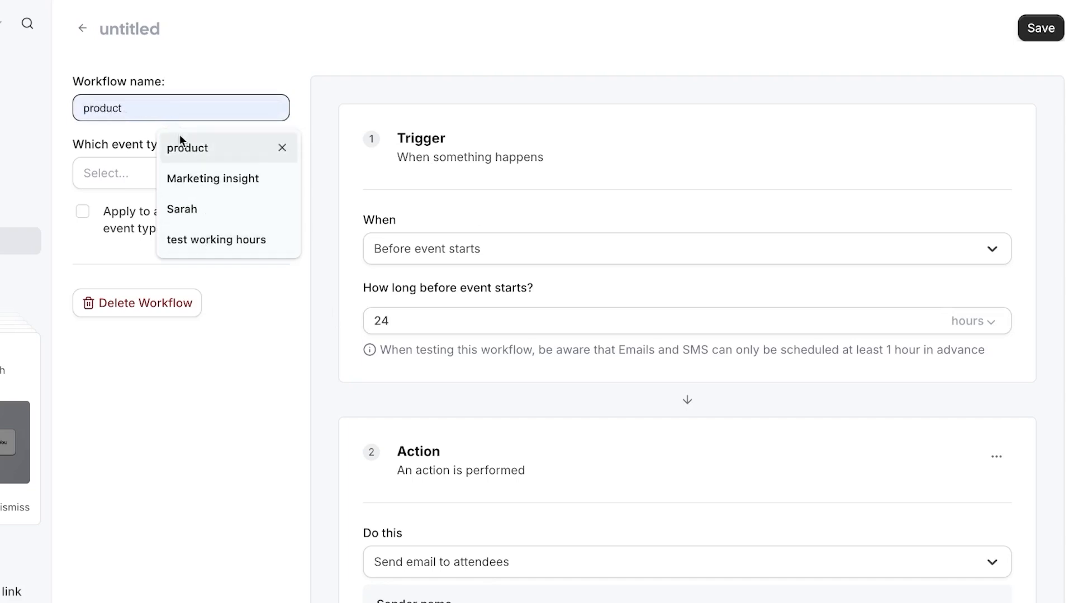
text(test)
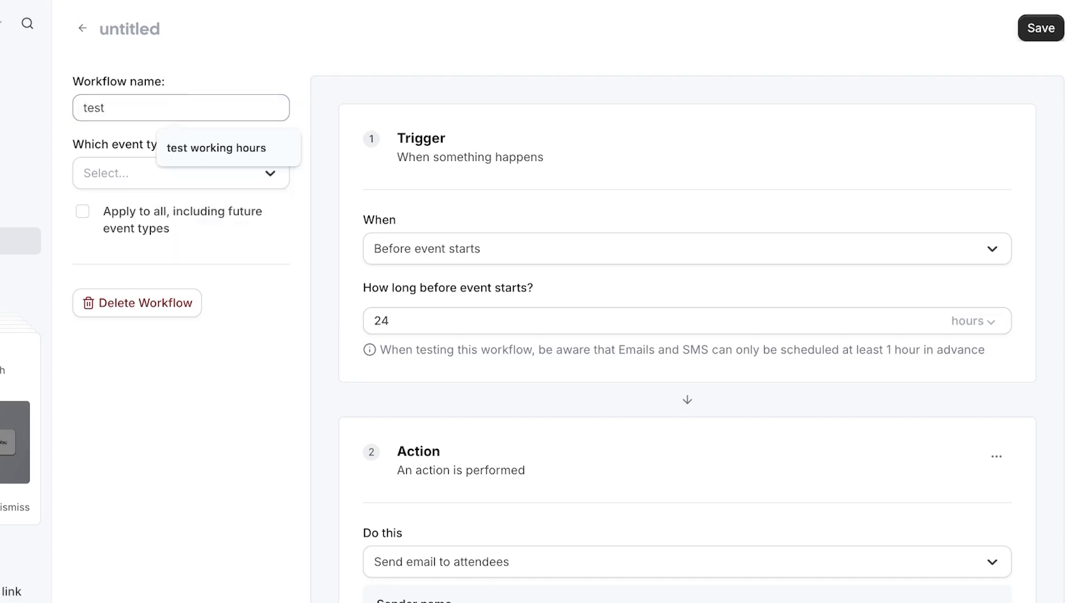
click(577, 154)
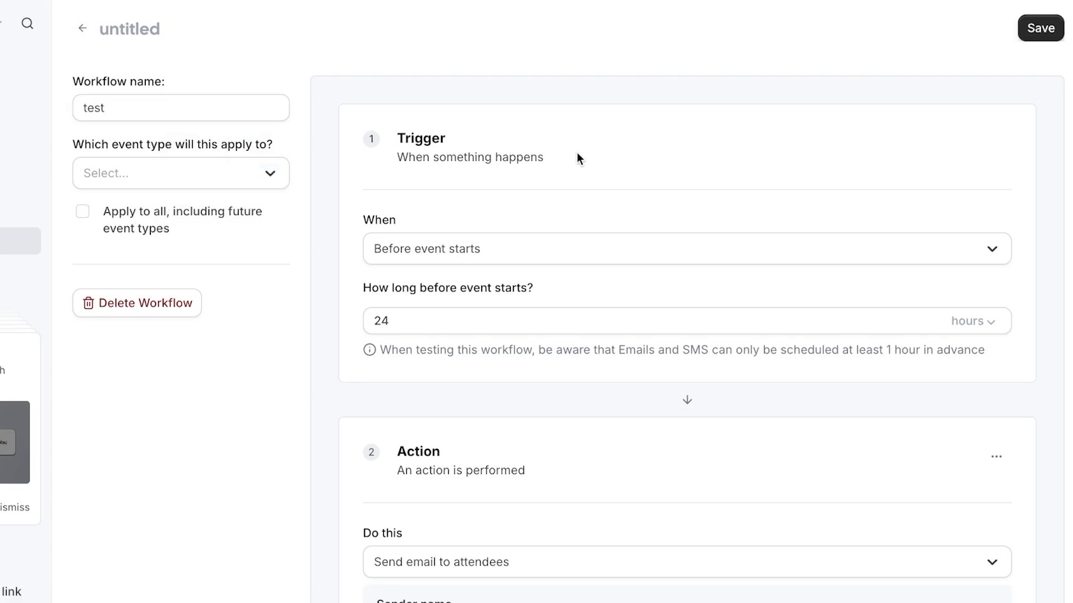
Step: Set the workflow trigger to Before event starts with a lead time of 30 mins
click(518, 248)
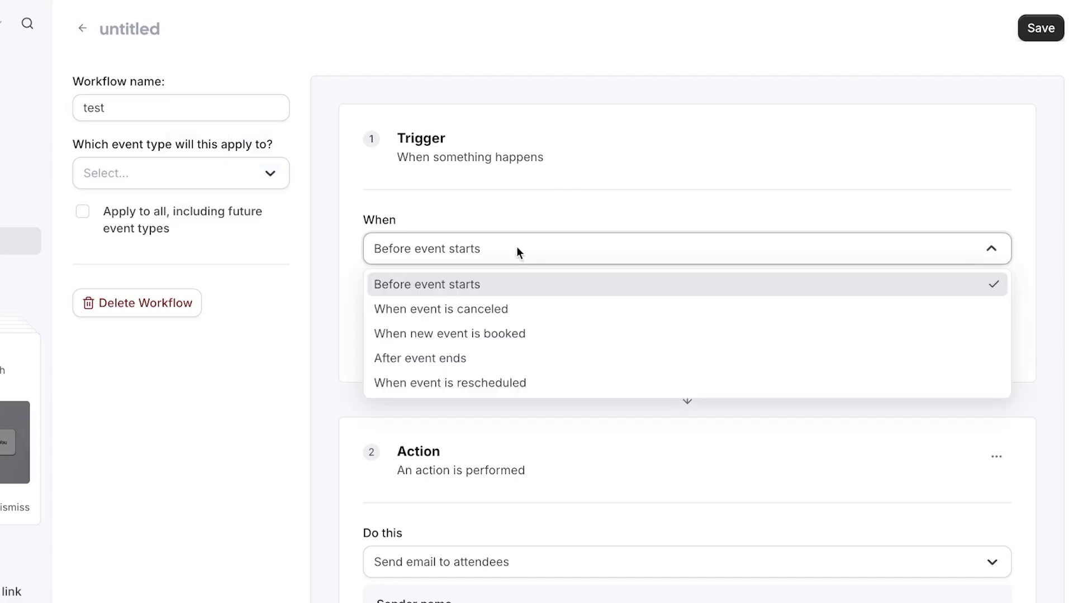
click(428, 283)
click(484, 325)
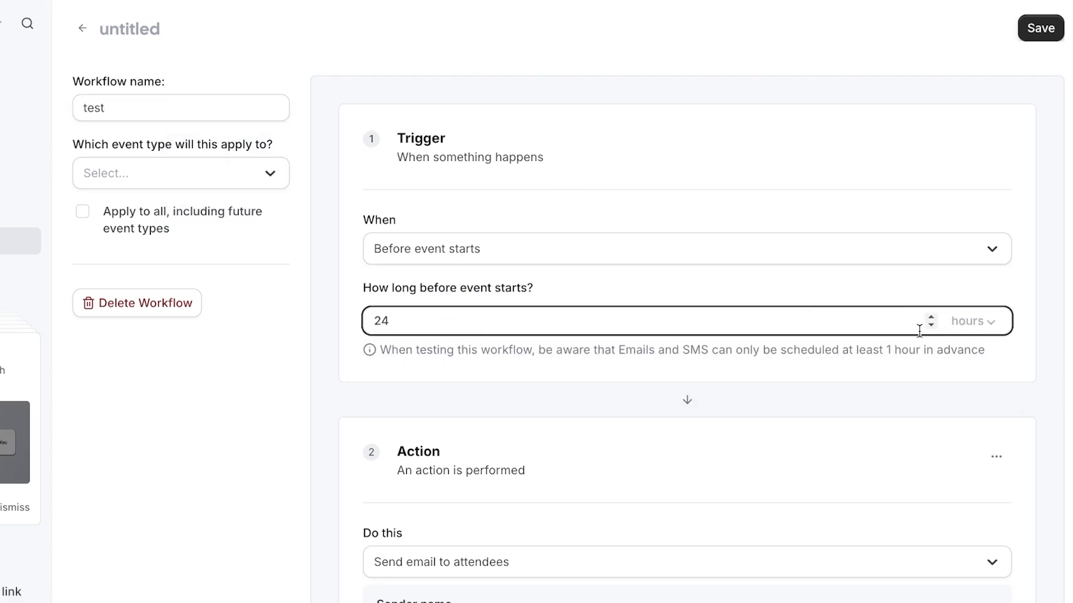
click(969, 322)
click(850, 402)
key(BackSpace)
key(BackSpace)
text(30)
Step: Choose Send email to attendees as the workflow action and review the sender name and Reminder email template
scroll(898, 420, down, 3)
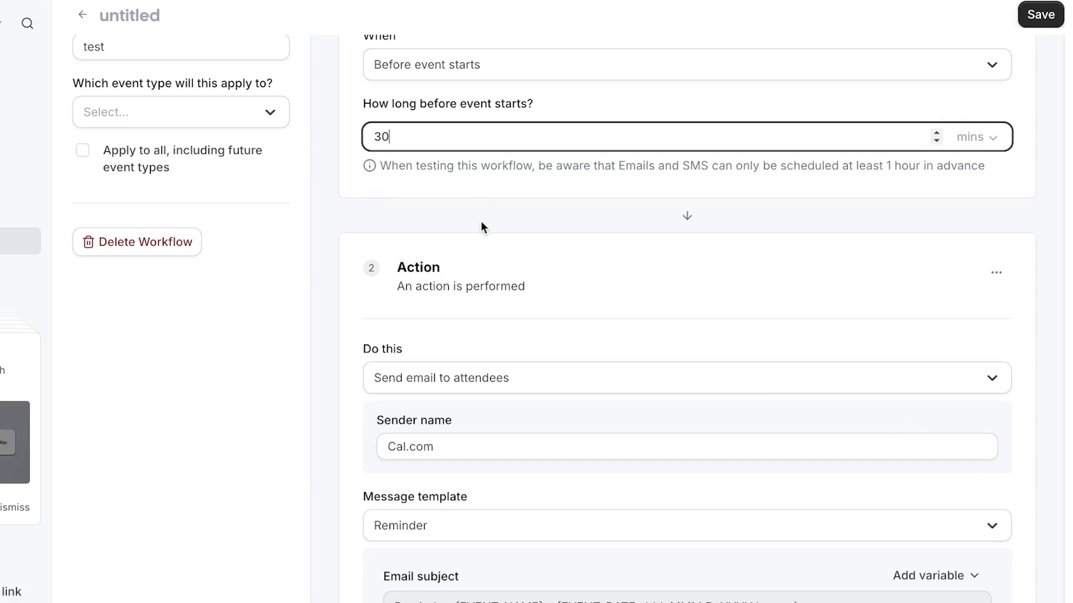
scroll(518, 277, down, 2)
click(587, 246)
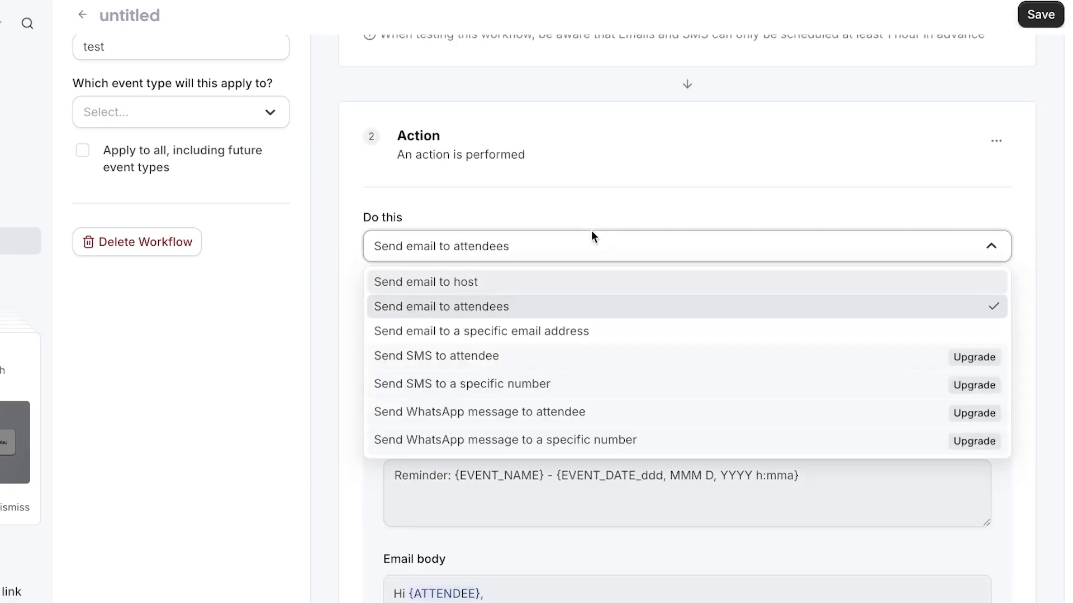
click(528, 306)
click(524, 309)
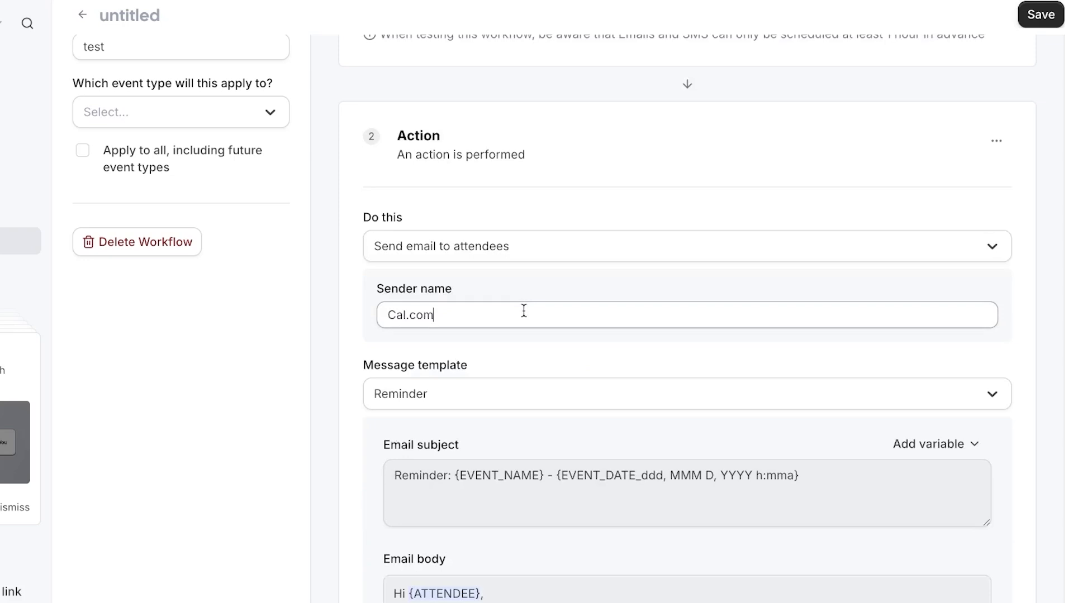
scroll(449, 341, down, 2)
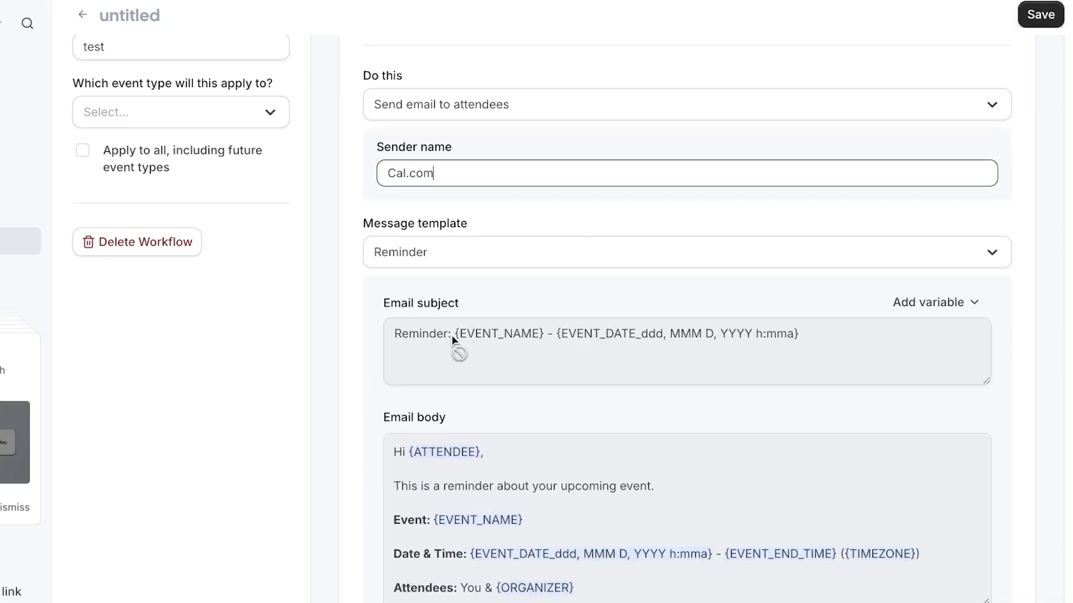
scroll(453, 338, down, 2)
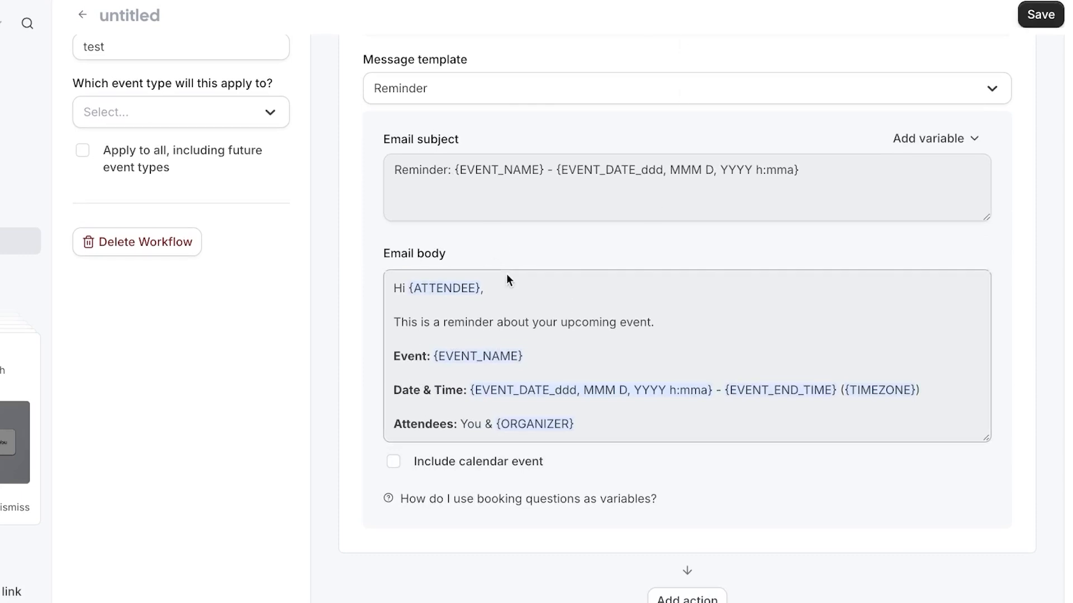
Step: Save the "test" workflow after reviewing its trigger and action settings, and return to the Workflows list
scroll(507, 277, up, 6)
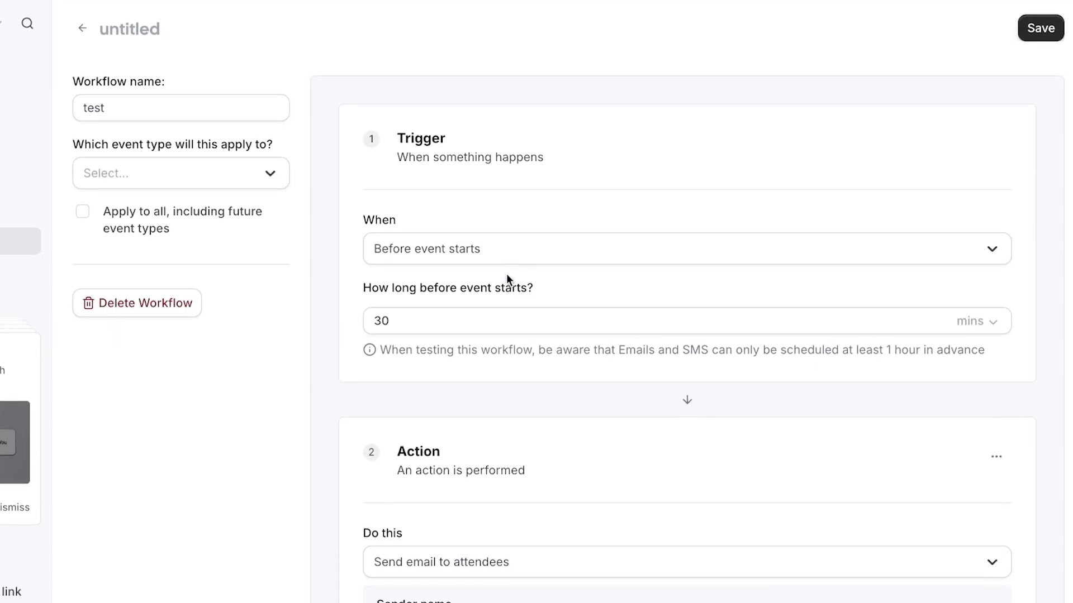
scroll(506, 274, down, 1)
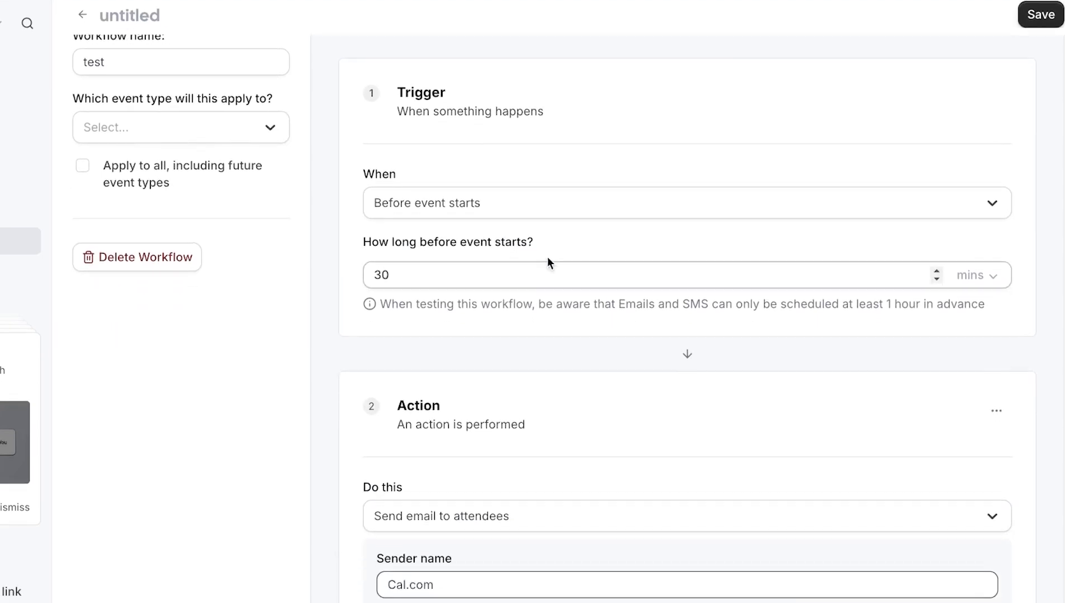
click(1053, 19)
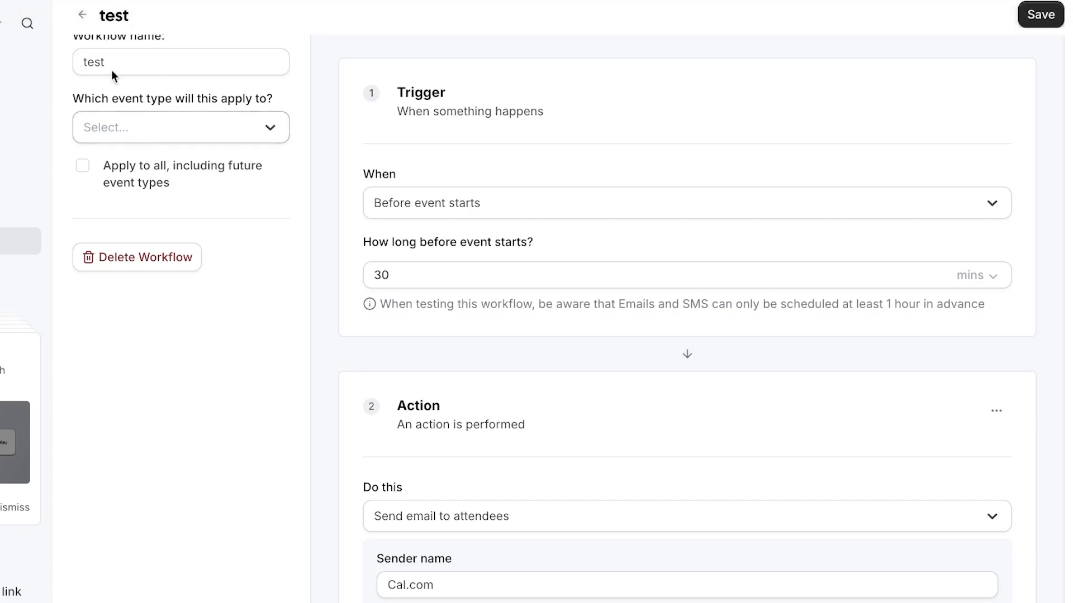
click(82, 20)
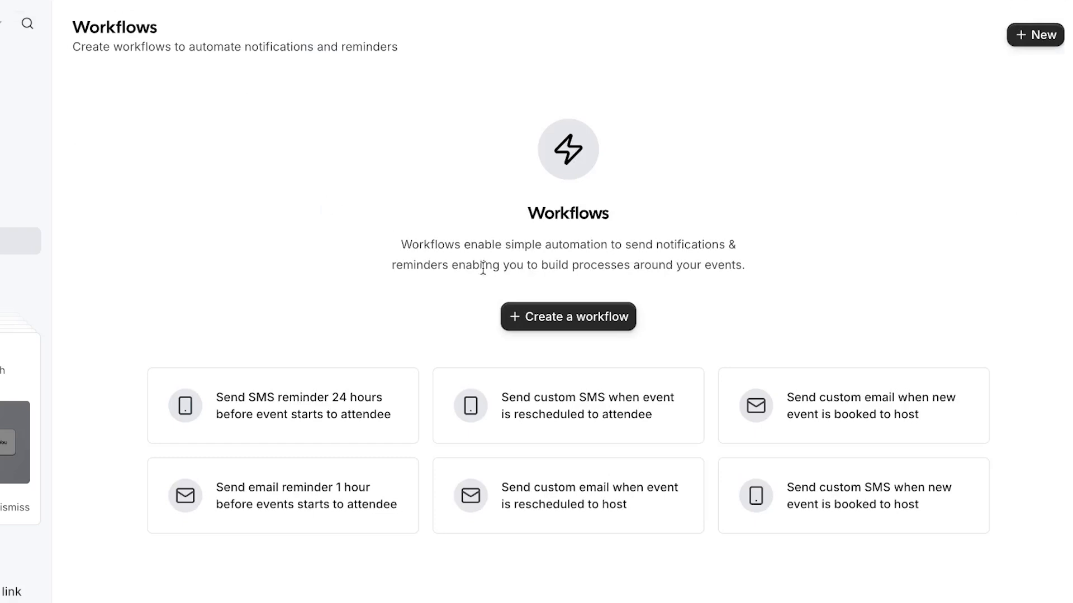
Step: Create two additional unnamed workflows with their default settings, returning to the Workflows list after each one
click(598, 314)
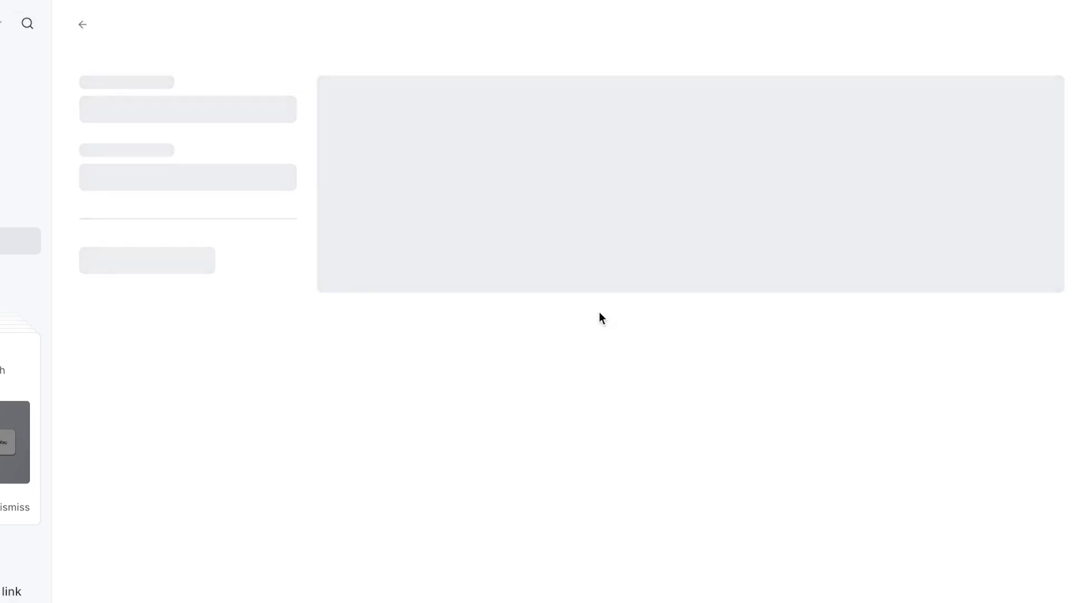
click(82, 24)
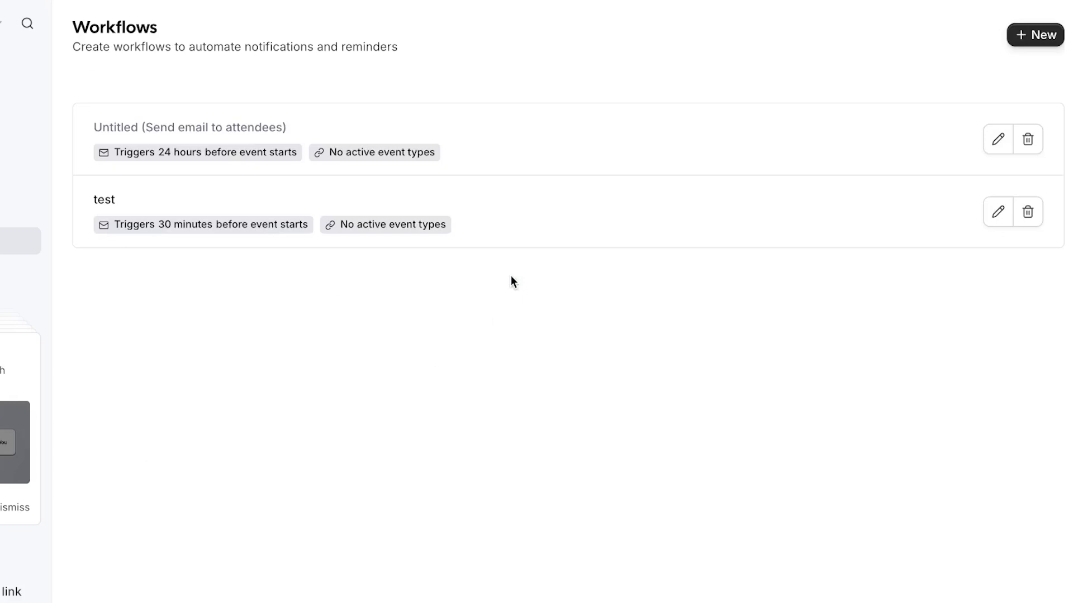
click(1038, 35)
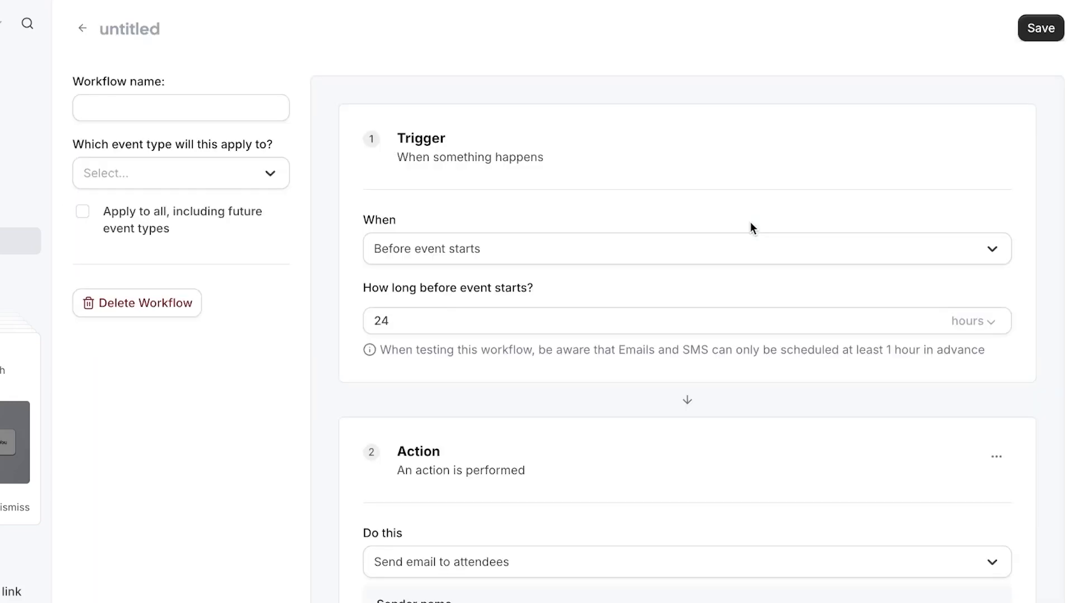
click(82, 28)
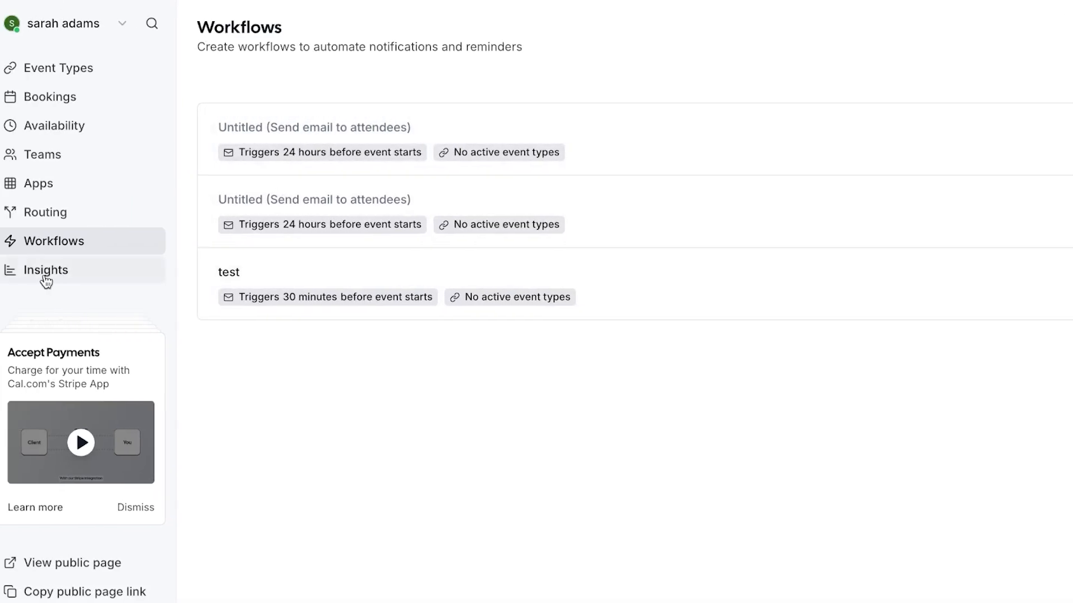
Step: Check the Insights overview for bookings and go back to the Event Types list
click(45, 277)
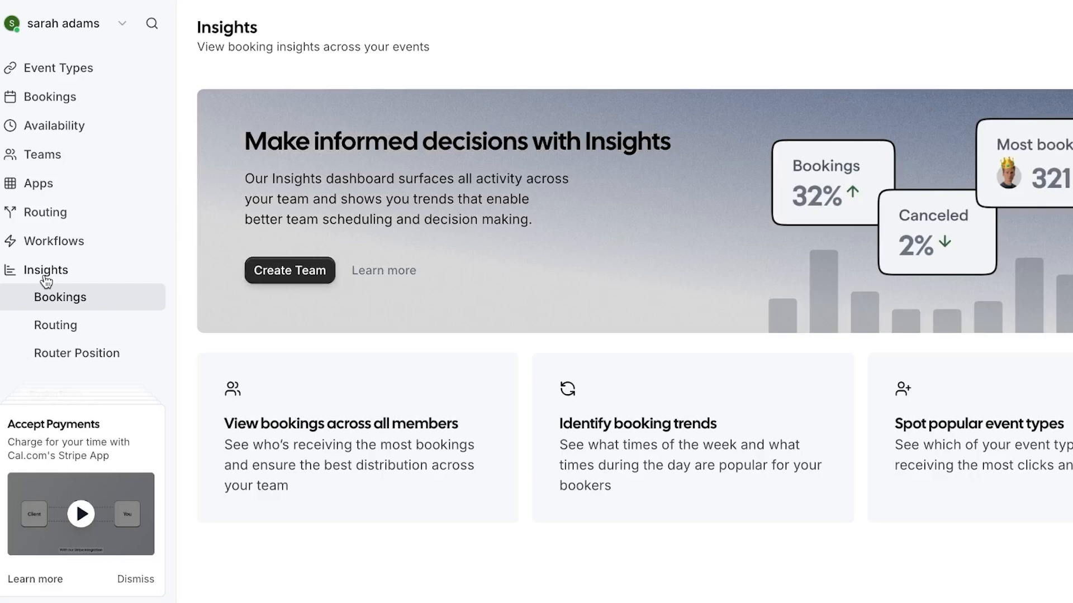
click(42, 72)
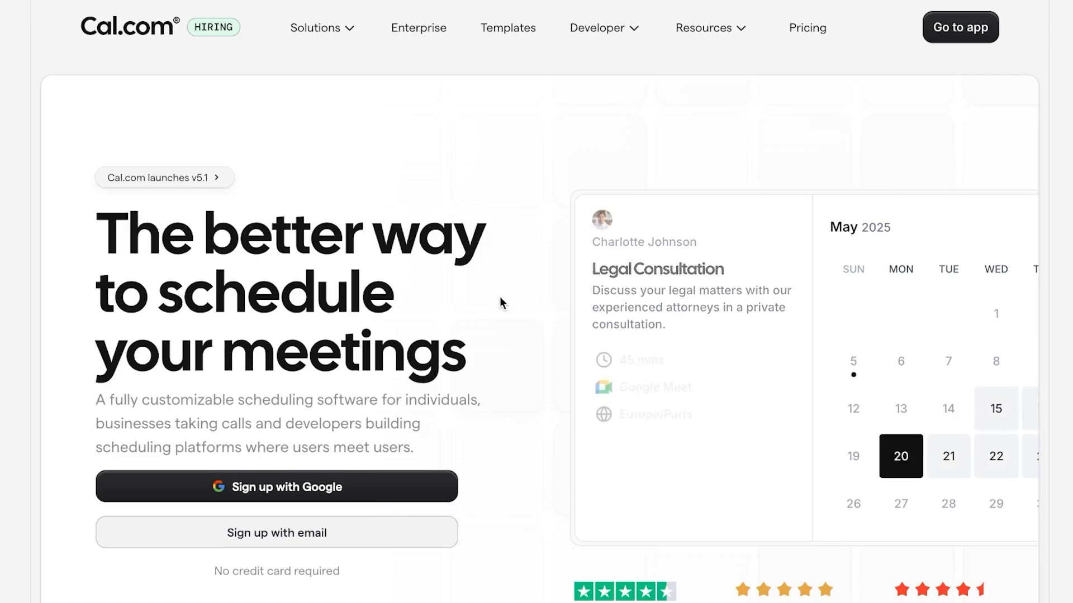
Step: Browse the Cal.com homepage's customer logos, how-it-works section and feature cards, and return to its beginning
scroll(500, 299, down, 10)
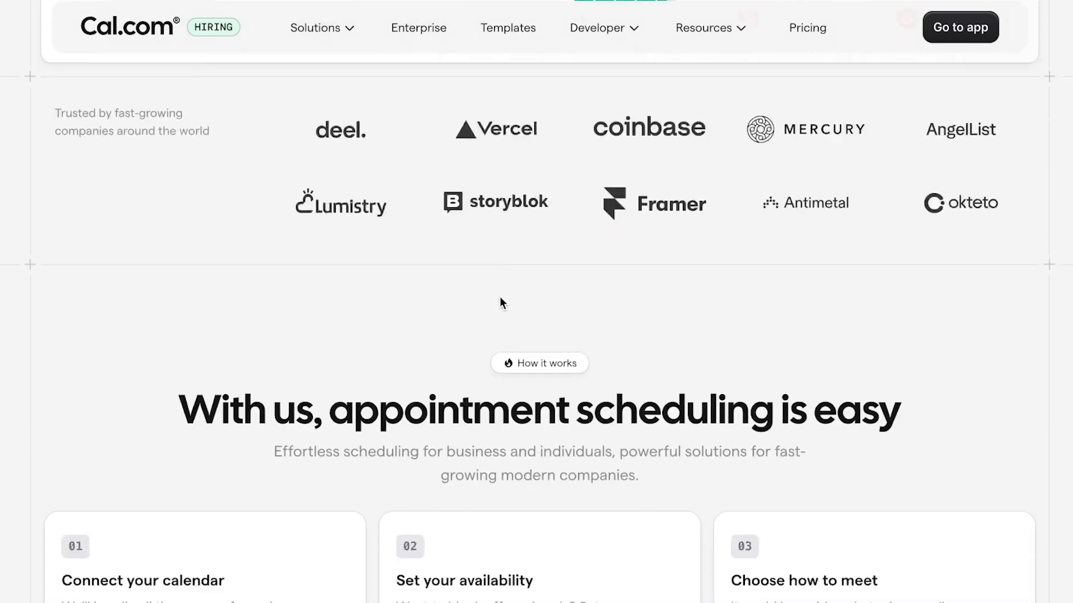
scroll(499, 296, down, 20)
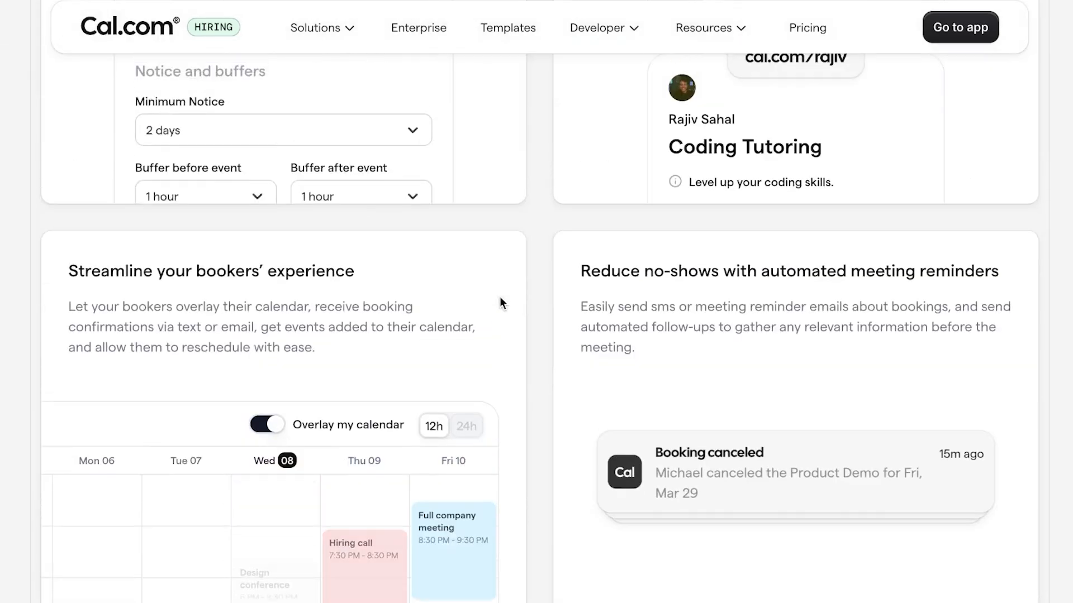
scroll(499, 296, up, 15)
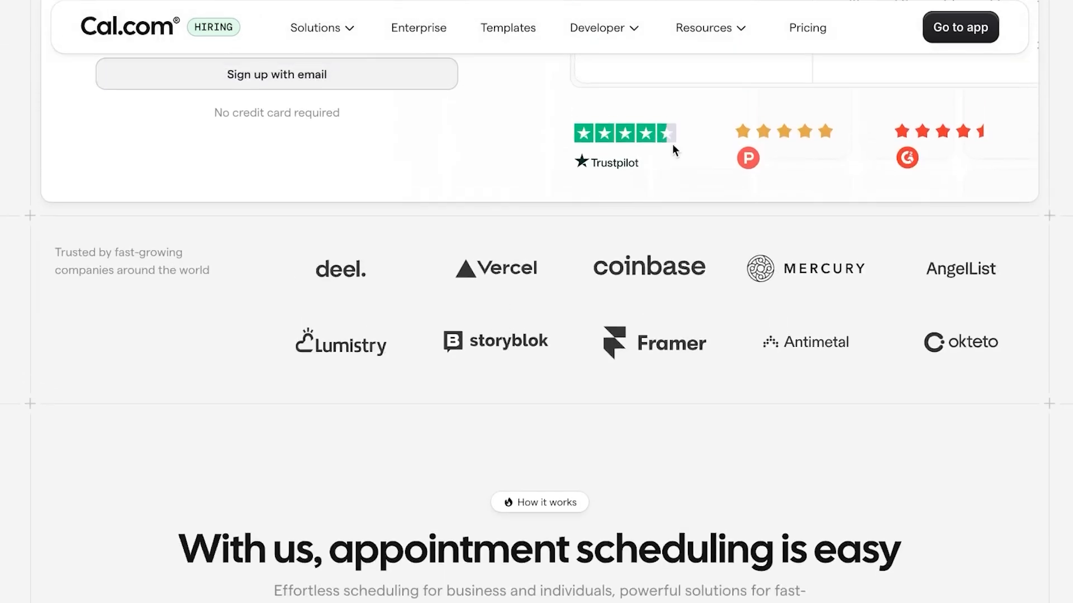
scroll(672, 143, up, 10)
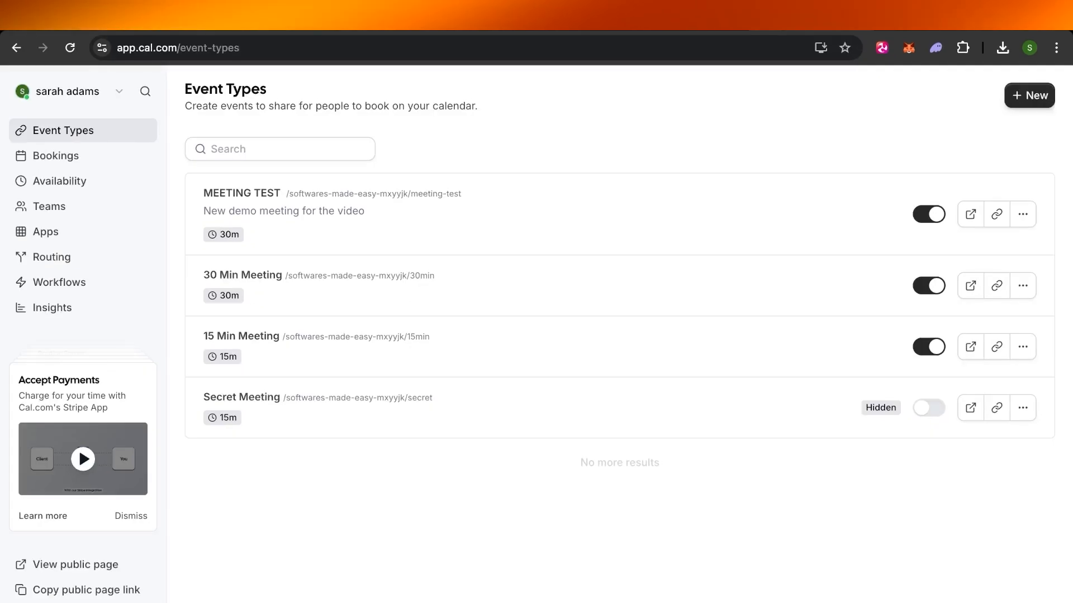